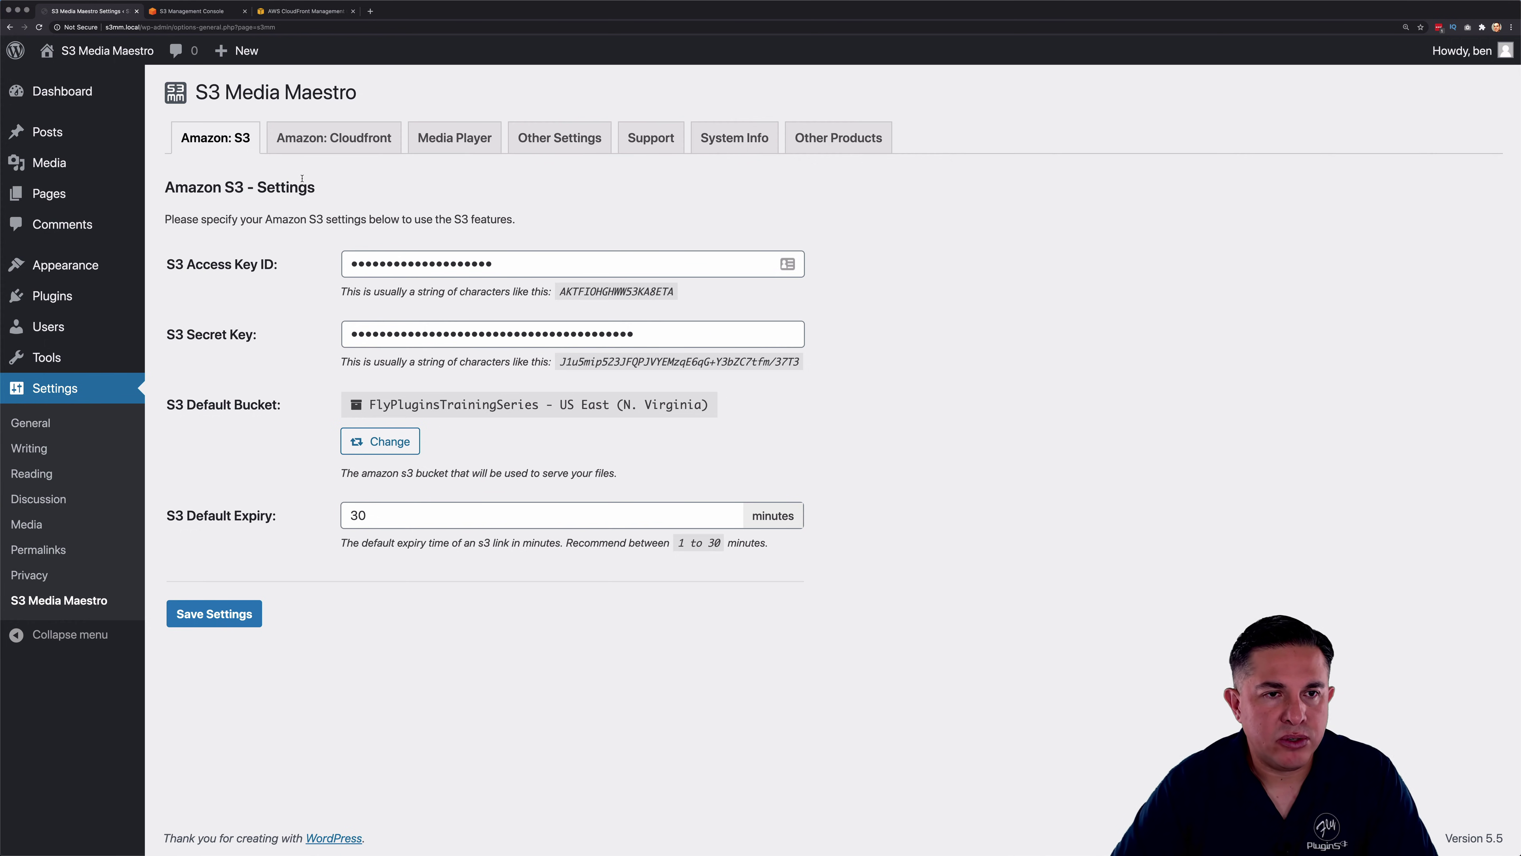
Review the plugin's Cloudfront settings: distribution URL, masked key pair ID and 30-minute expiry
click(335, 141)
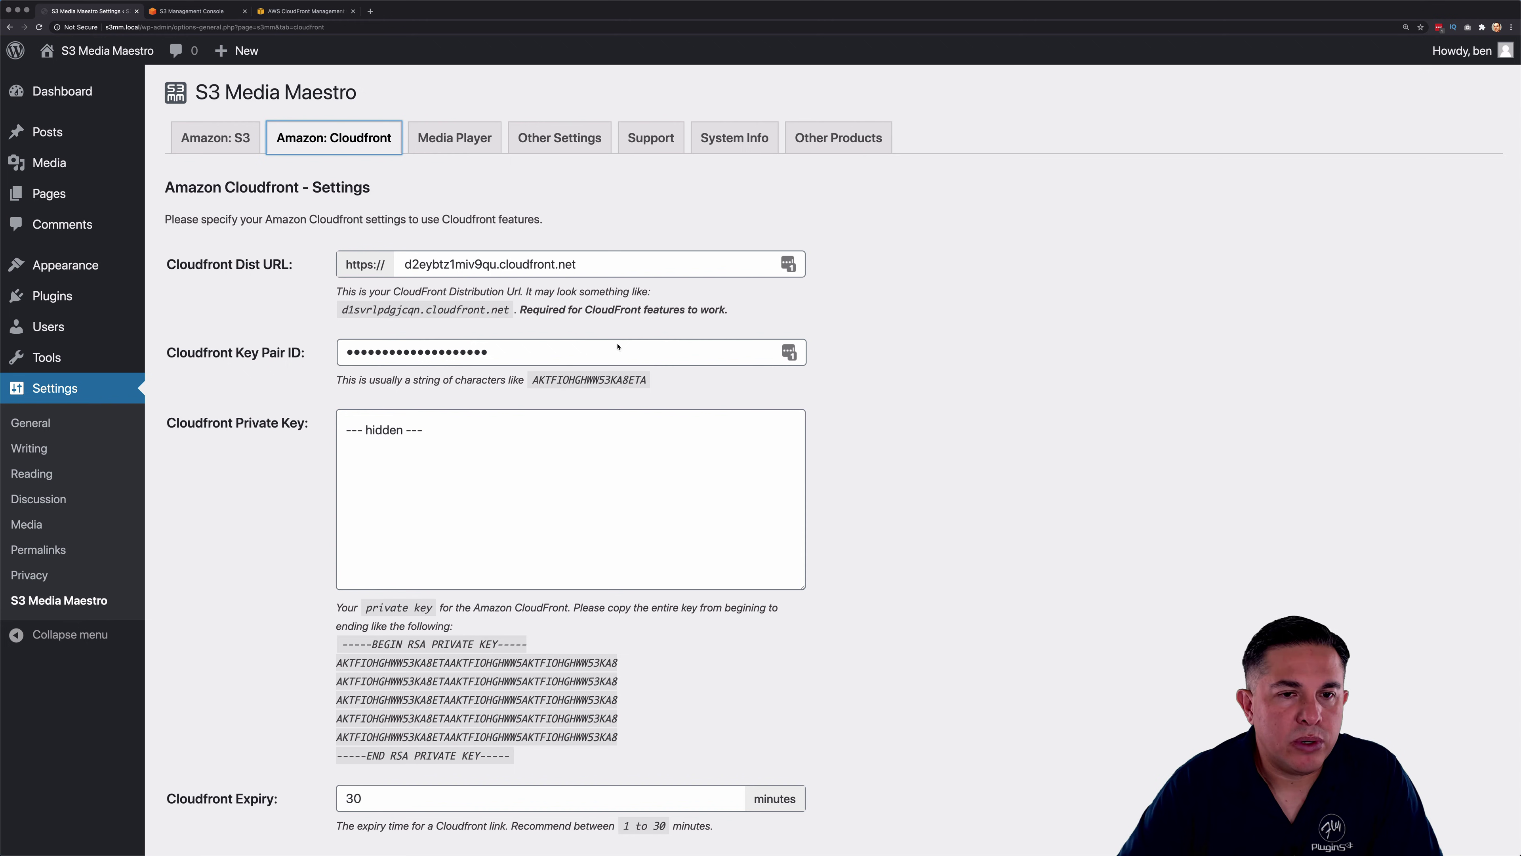
scroll(851, 494, down, 1)
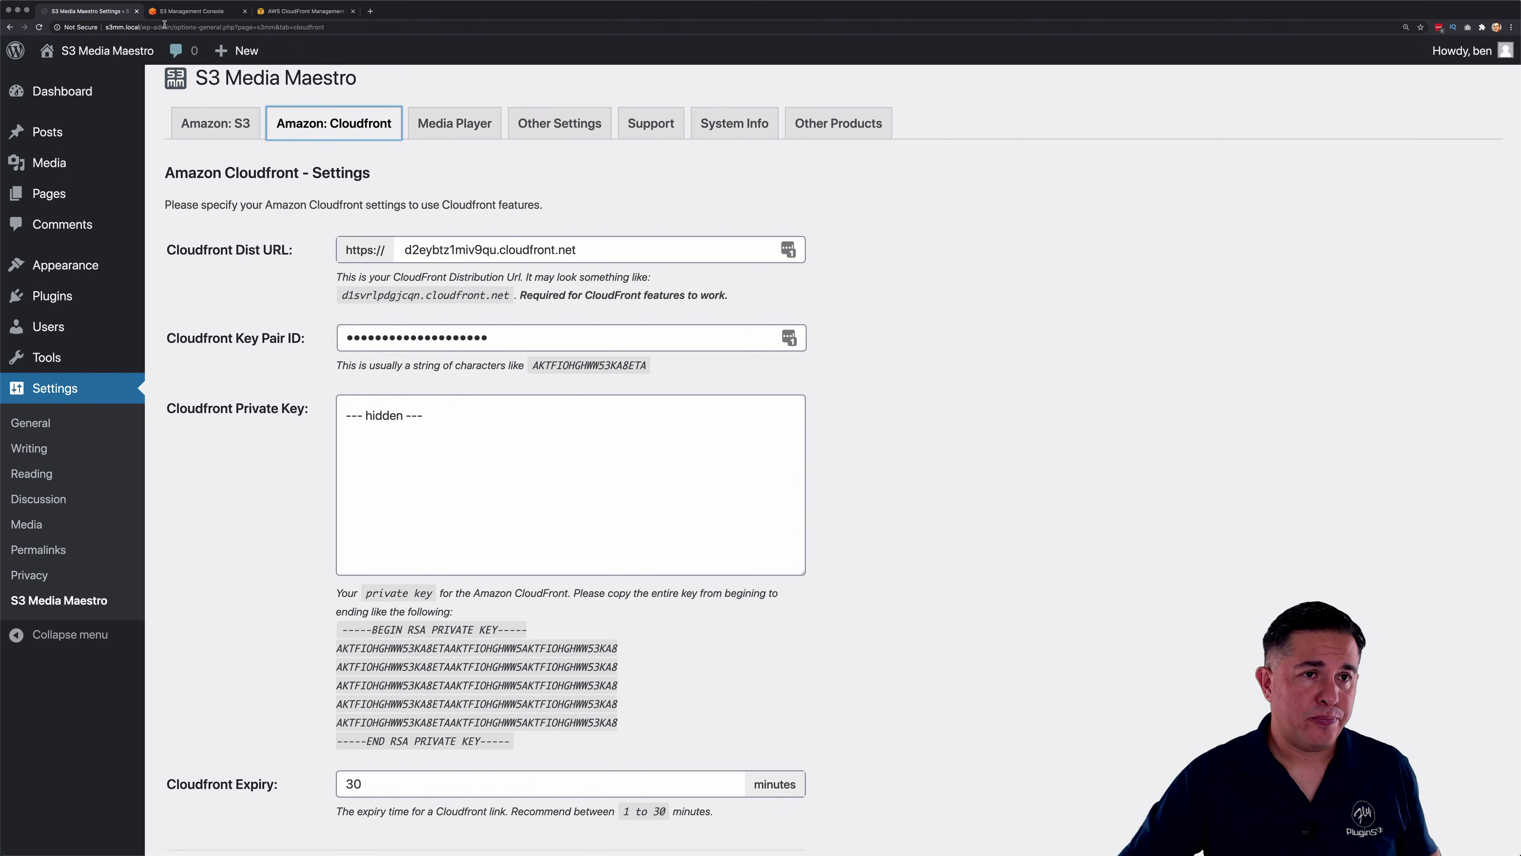
Check that the deployed distribution's domain name matches the plugin's distribution URL
click(269, 11)
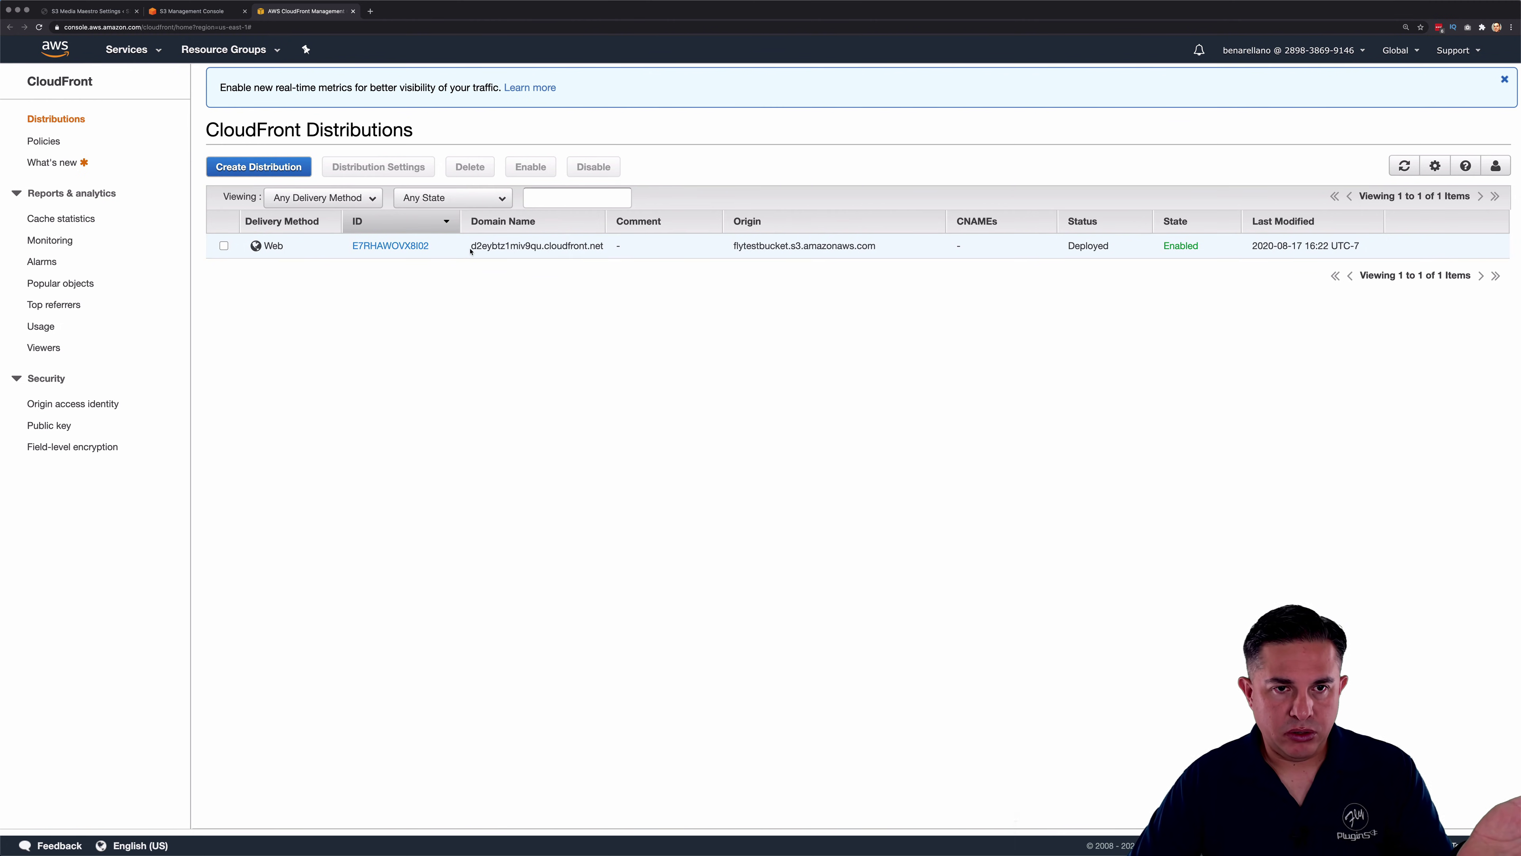
drag(603, 246, 470, 245)
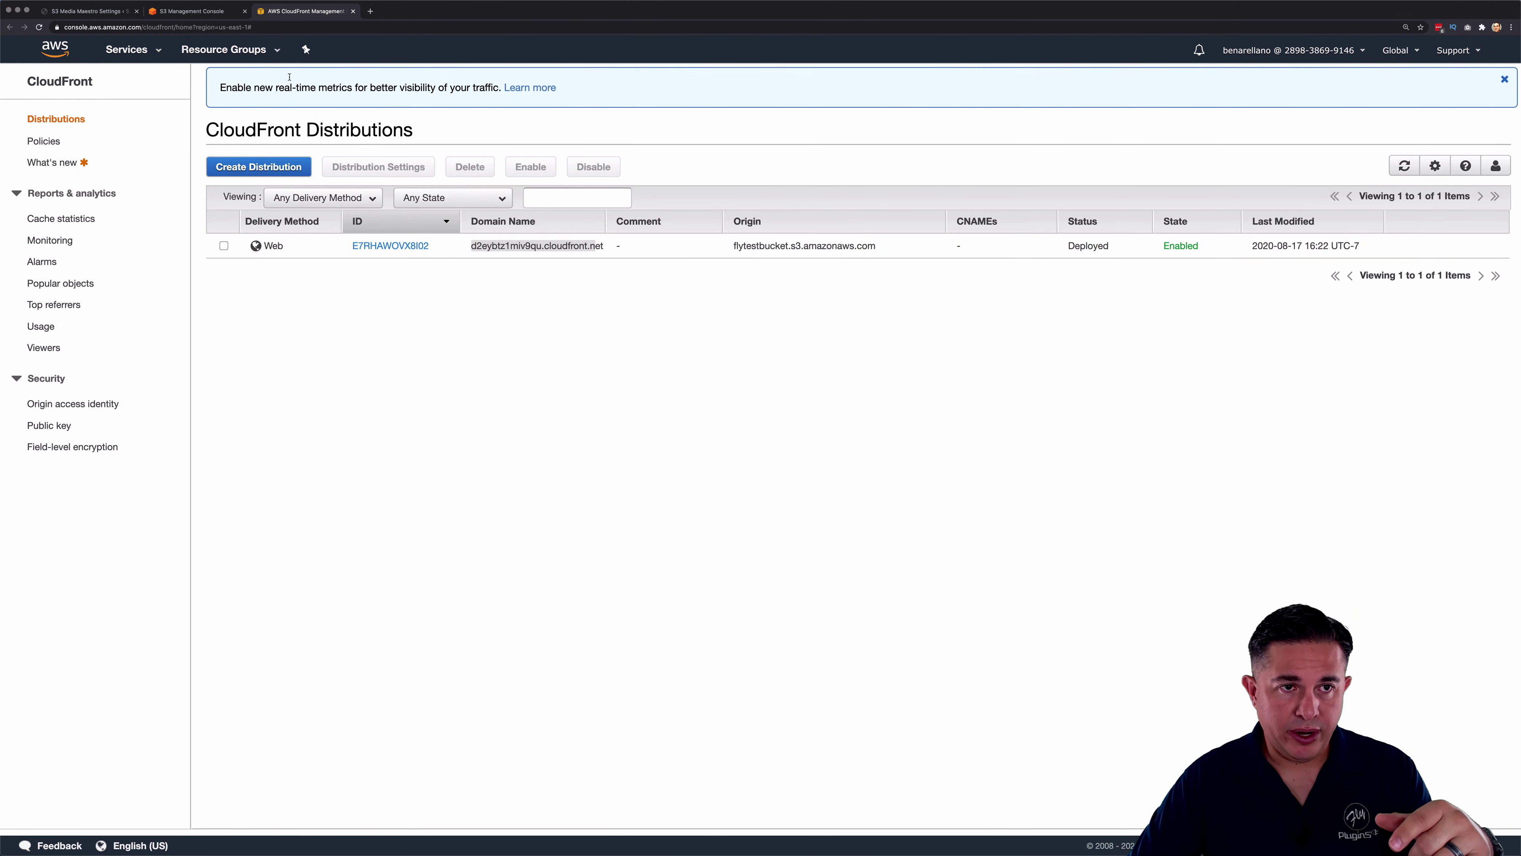
click(128, 11)
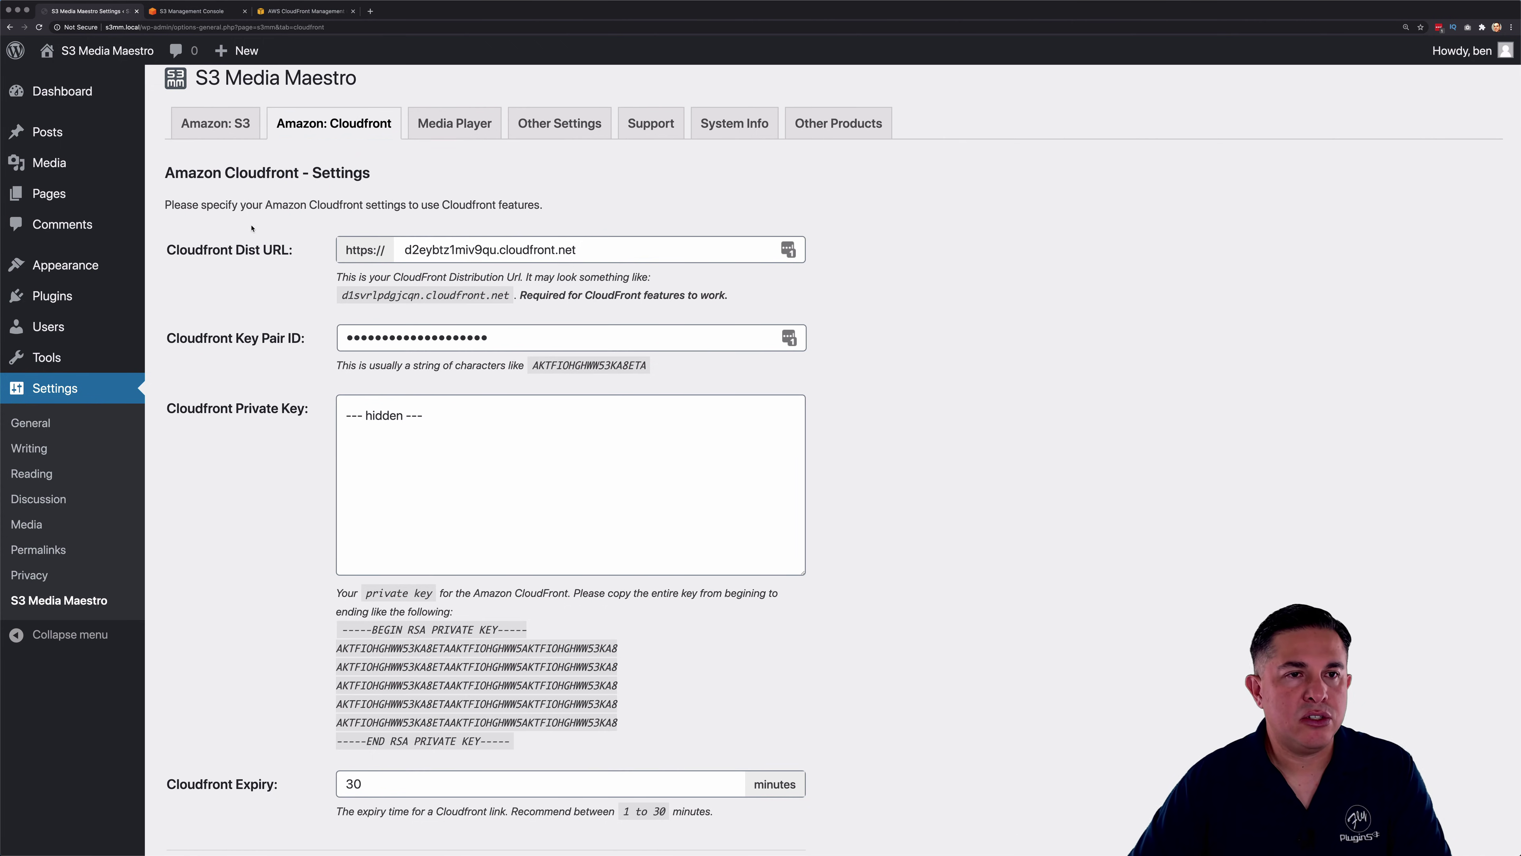
Open the CloudFront post for editing and add an S3 Media Maestro block
click(224, 213)
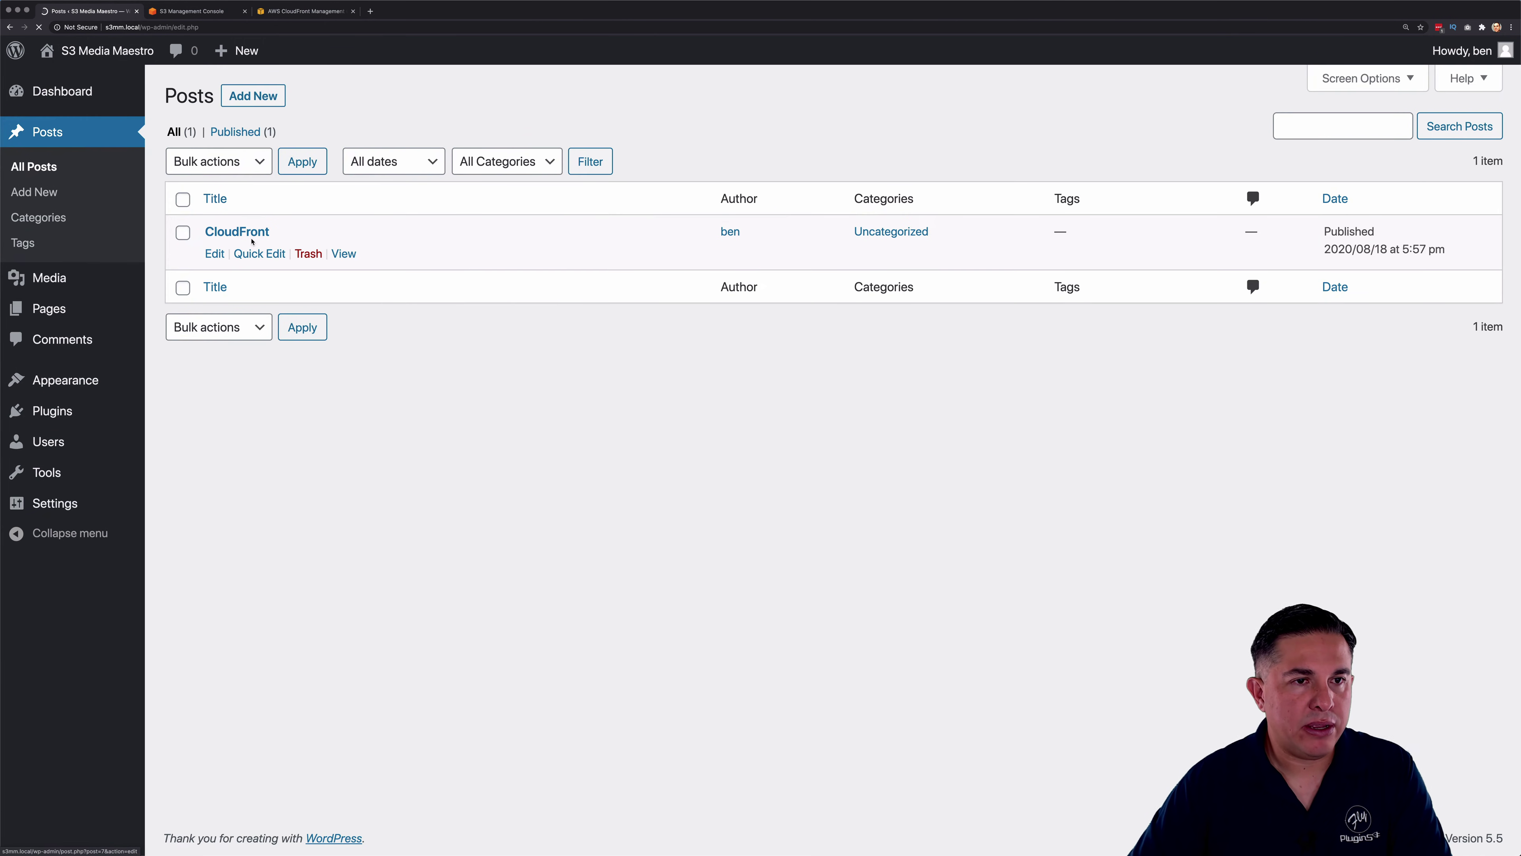
click(244, 235)
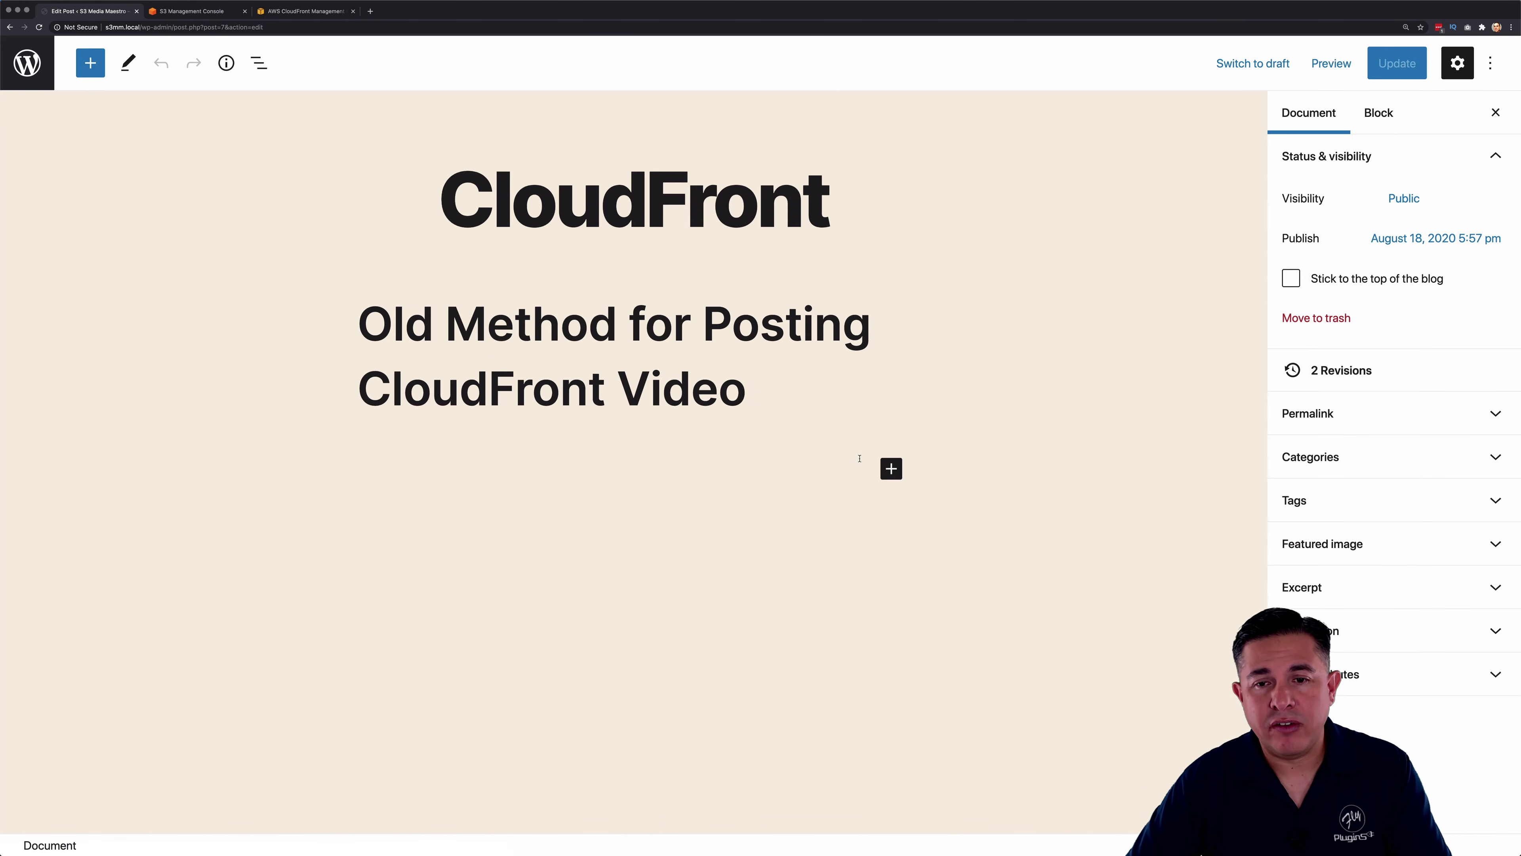
click(892, 468)
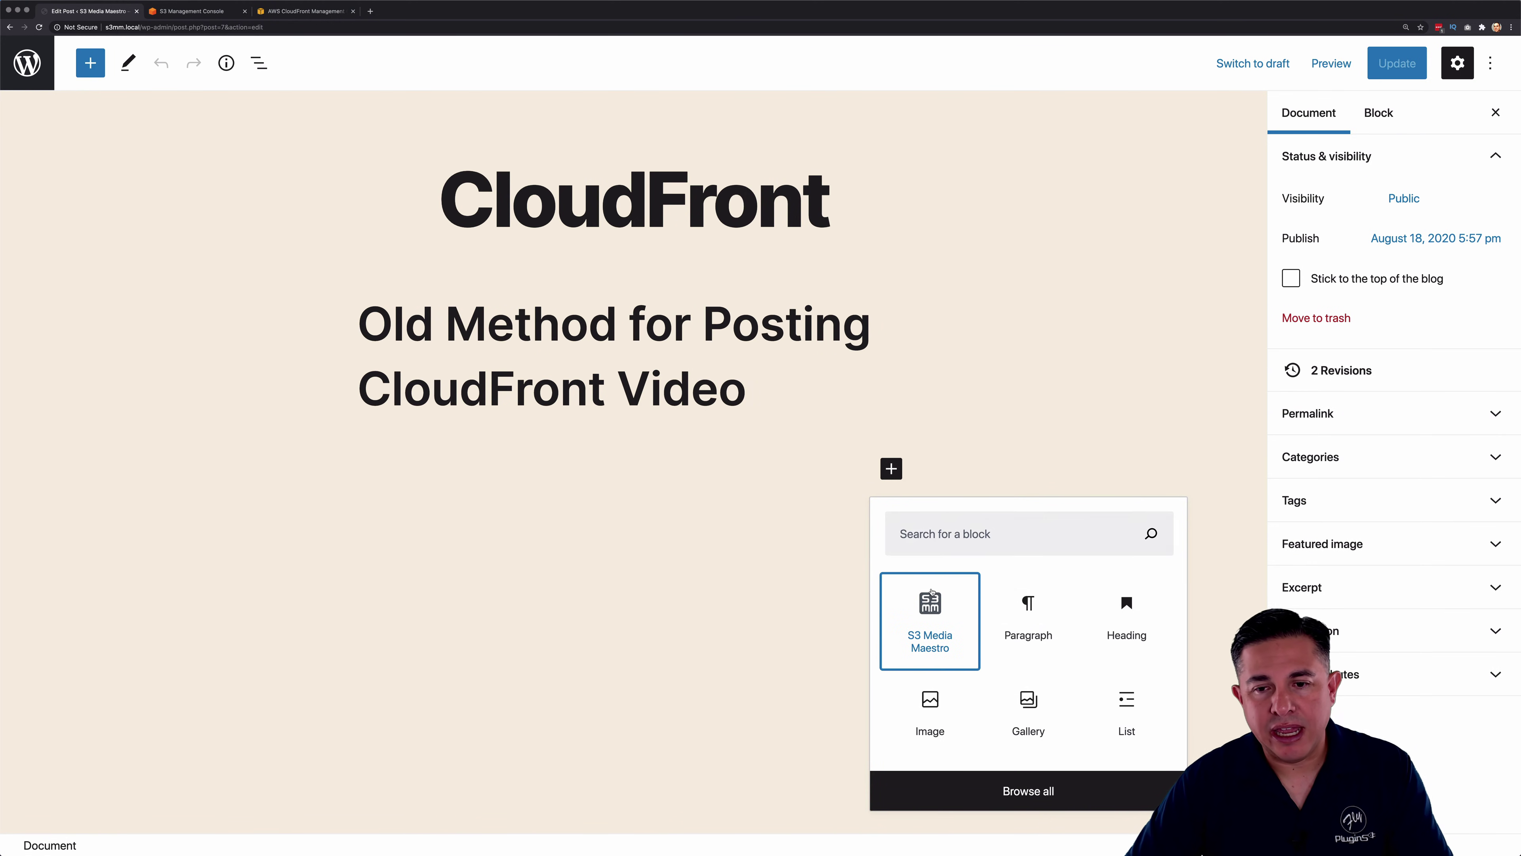
click(927, 617)
Set the new block's Video Source to CloudFront Video, then bring up the S3 bucket list
click(499, 552)
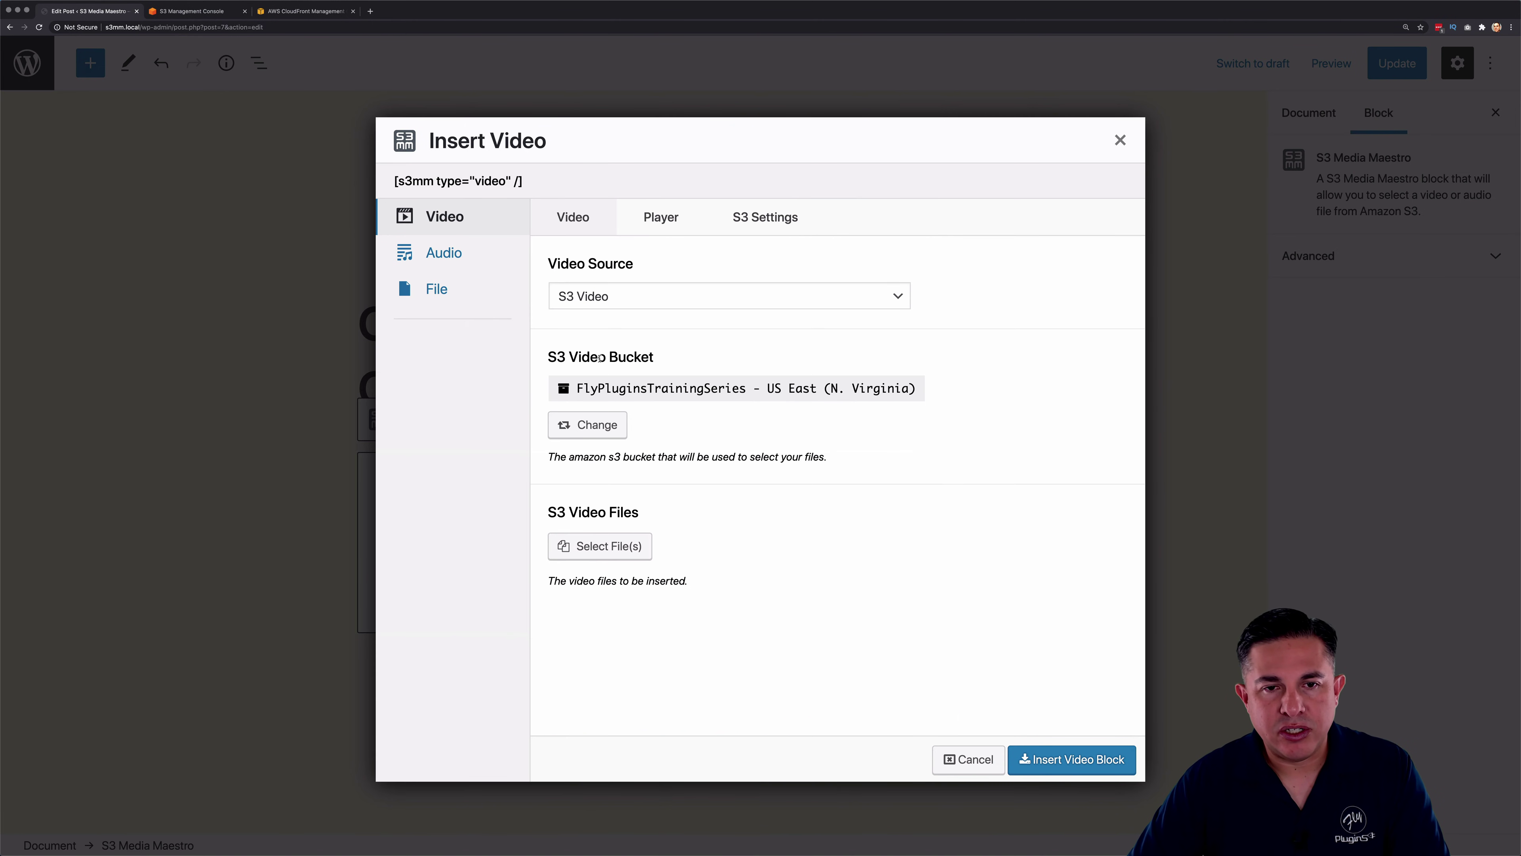
click(626, 299)
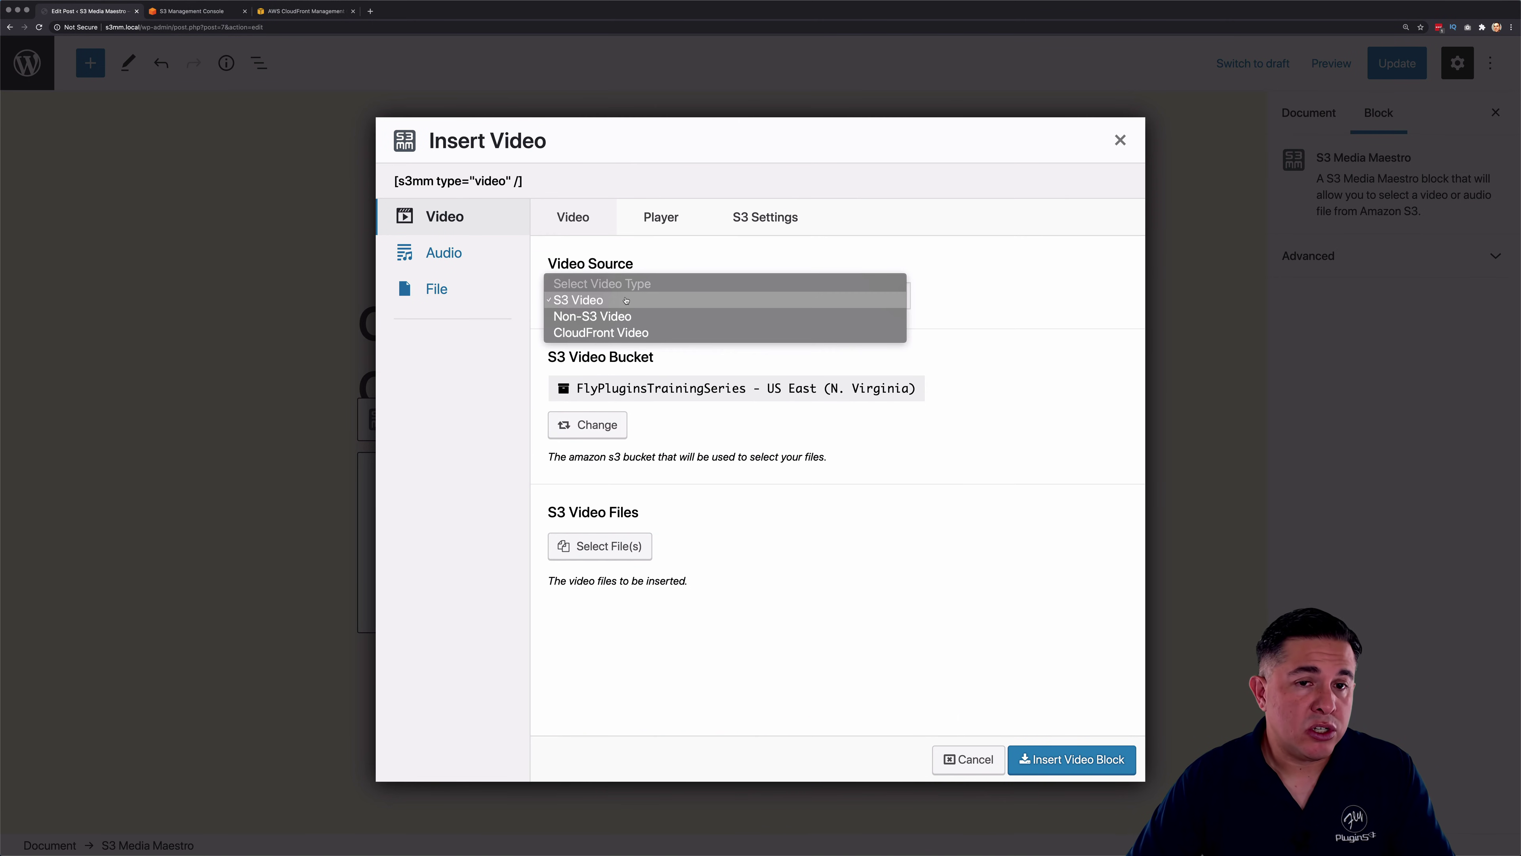
click(613, 333)
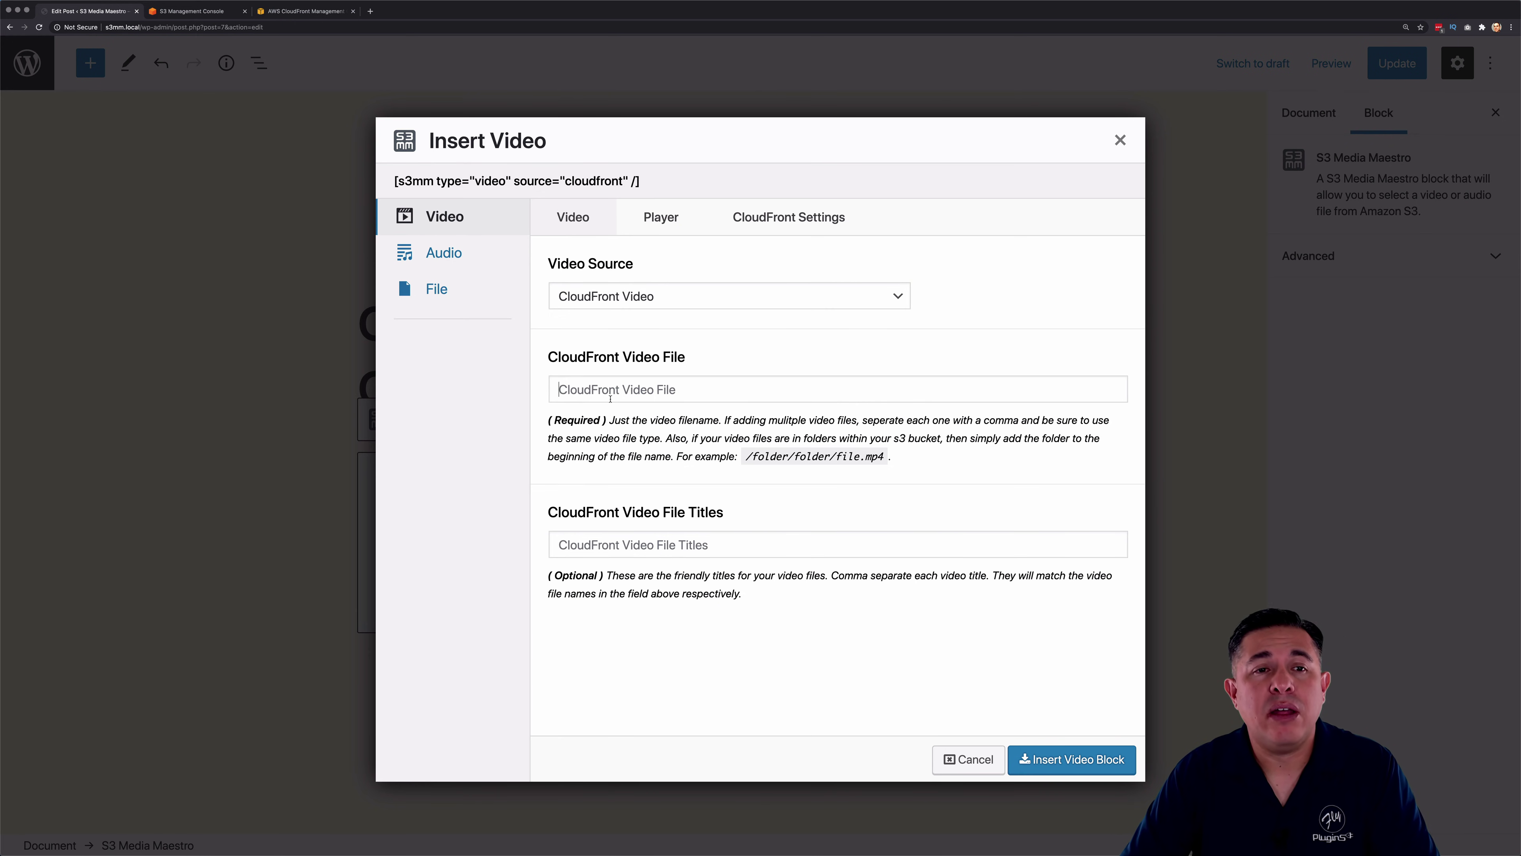
click(186, 10)
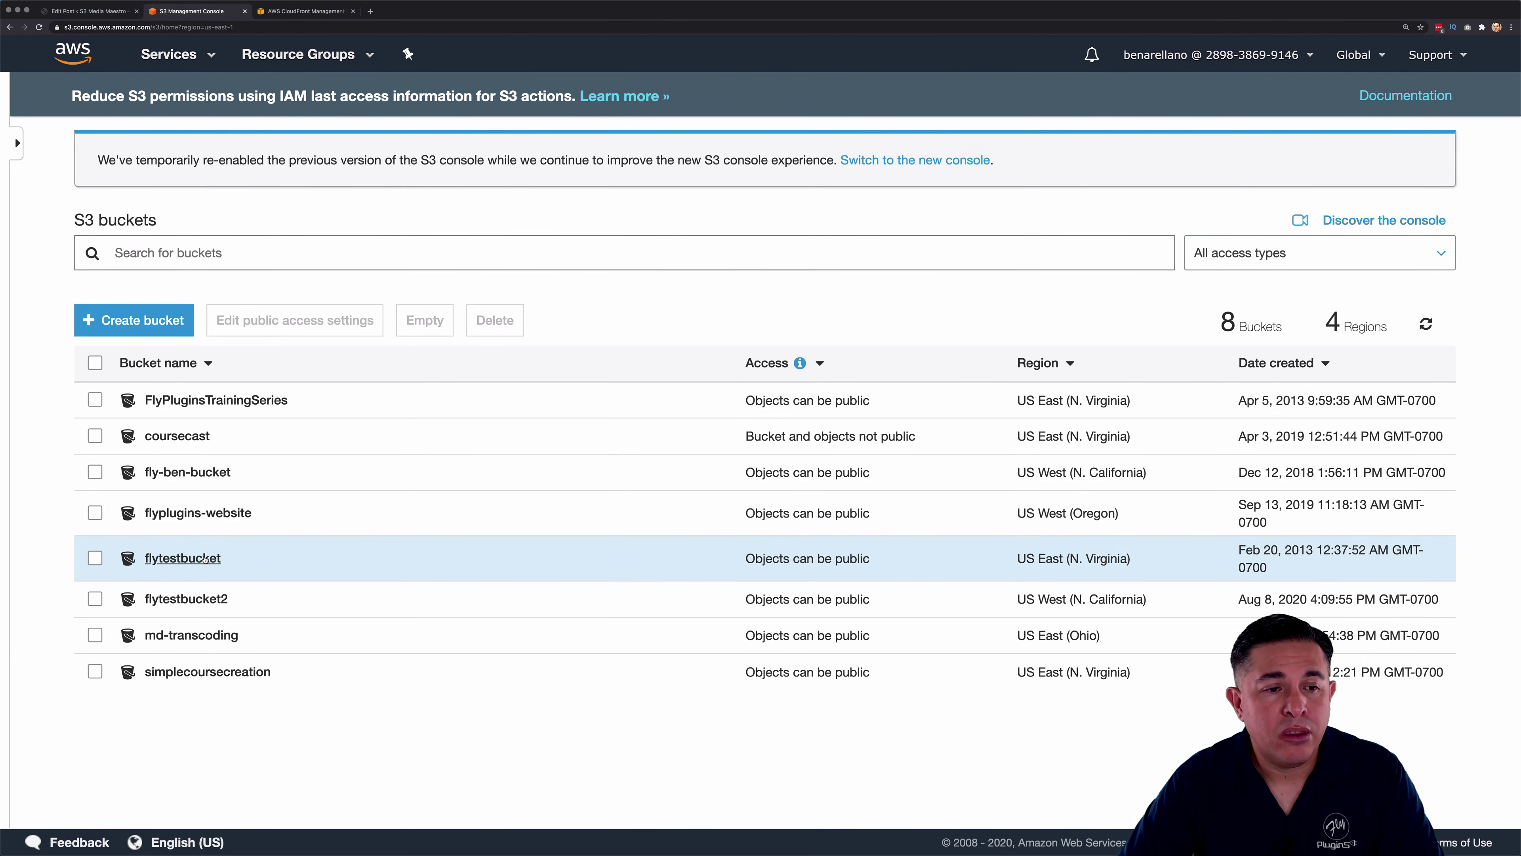
Browse flytestbucket to find S3MediaMaestro.mp4, then return to the Insert Video dialog
click(298, 550)
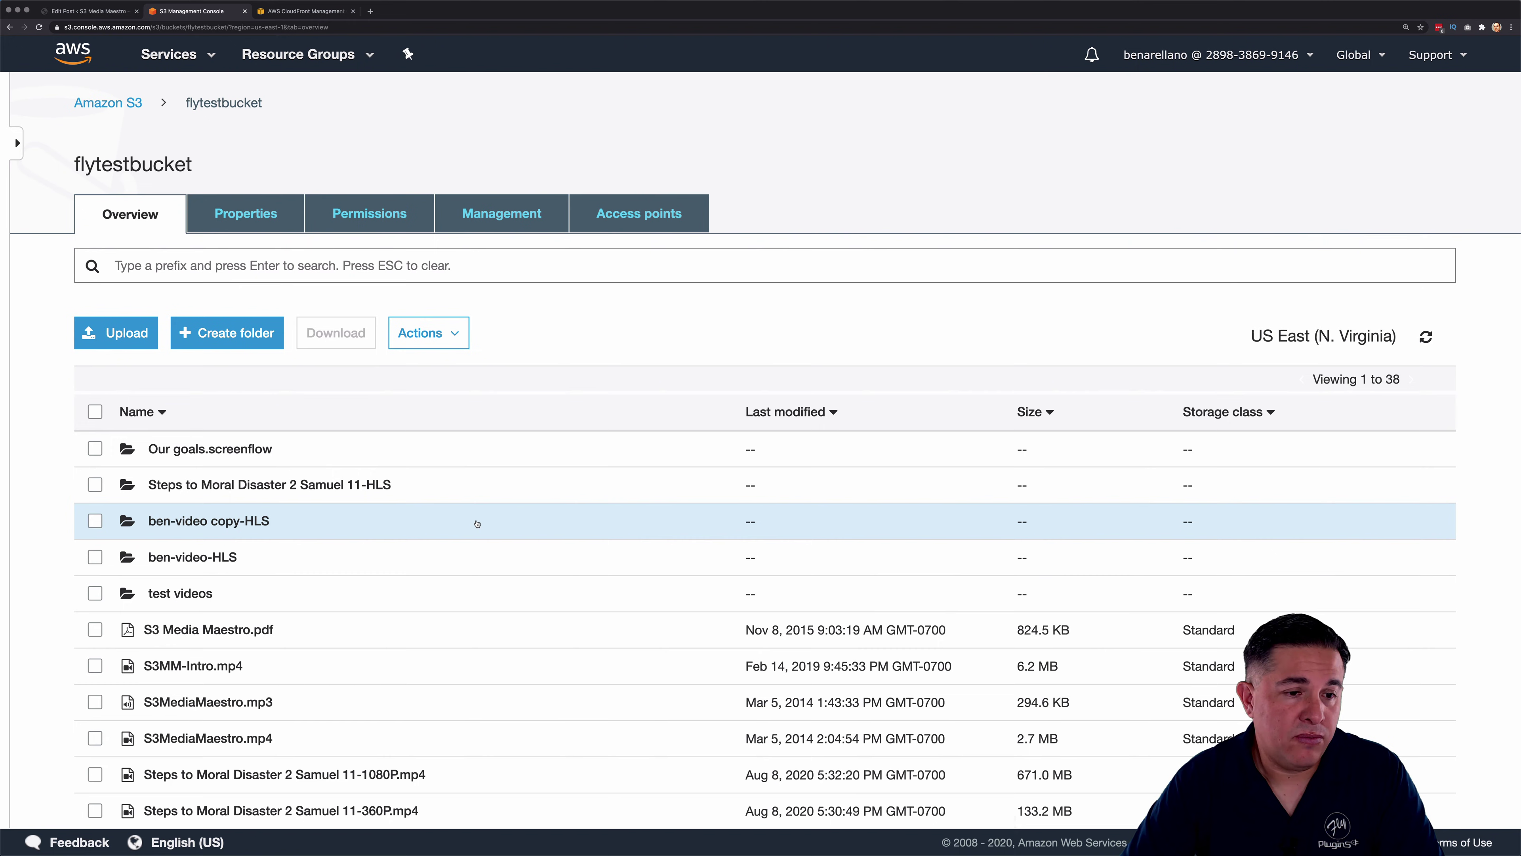
scroll(285, 619, down, 1)
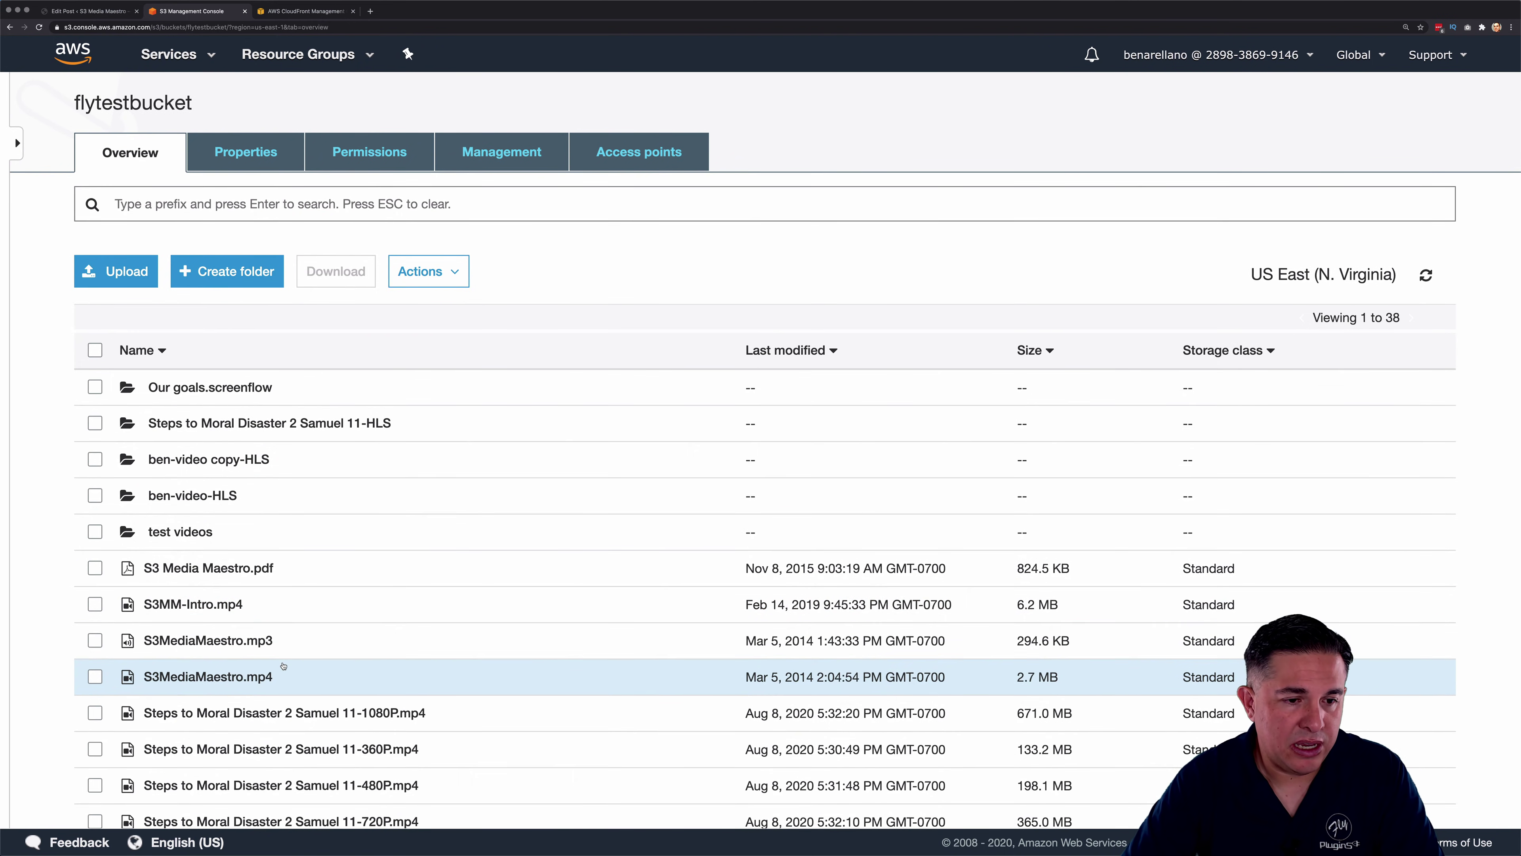
scroll(192, 649, down, 1)
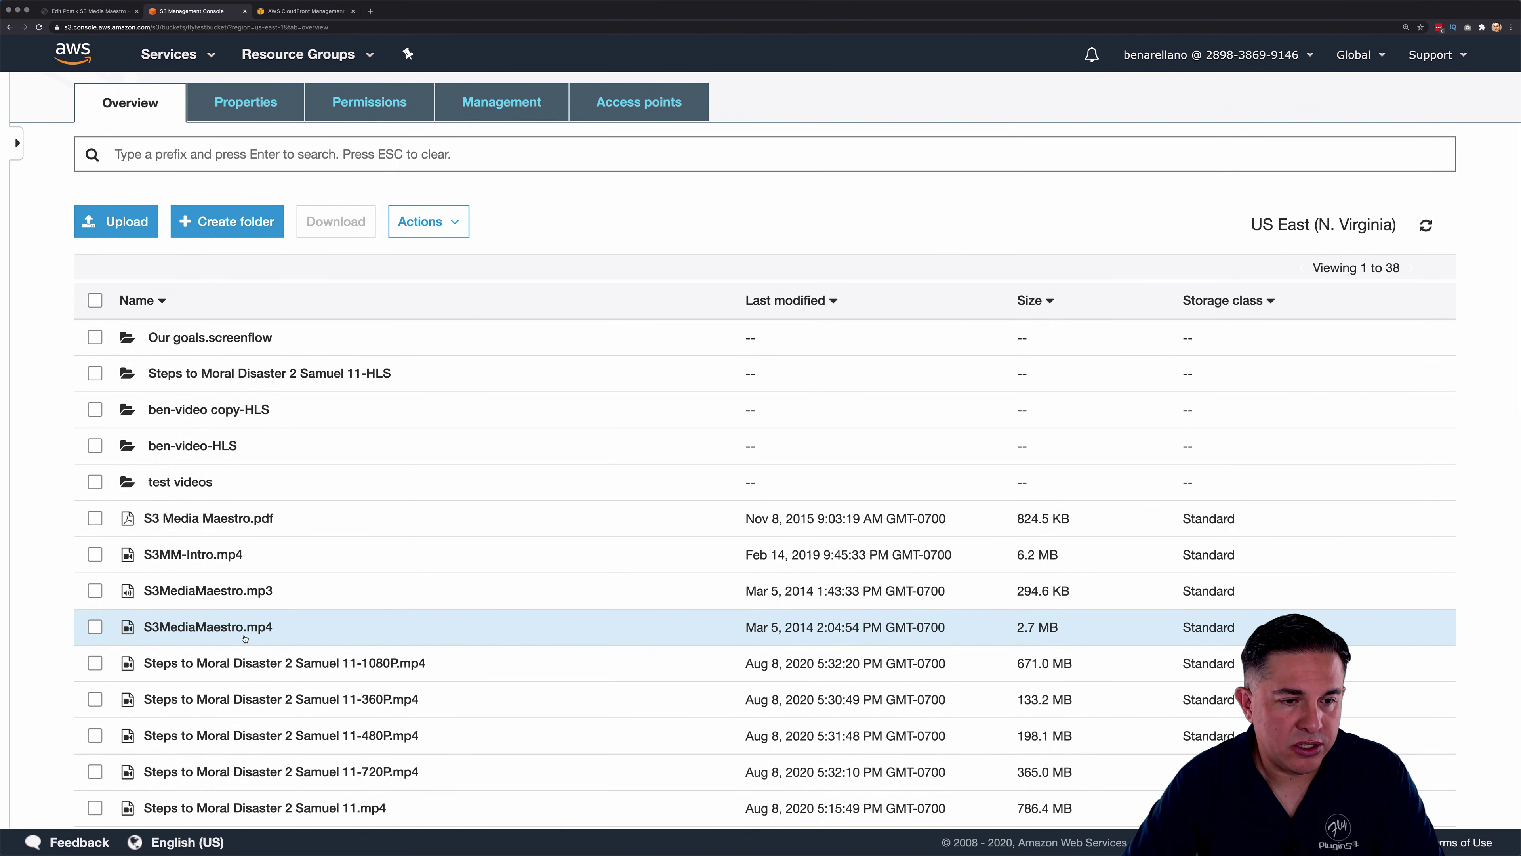
click(84, 11)
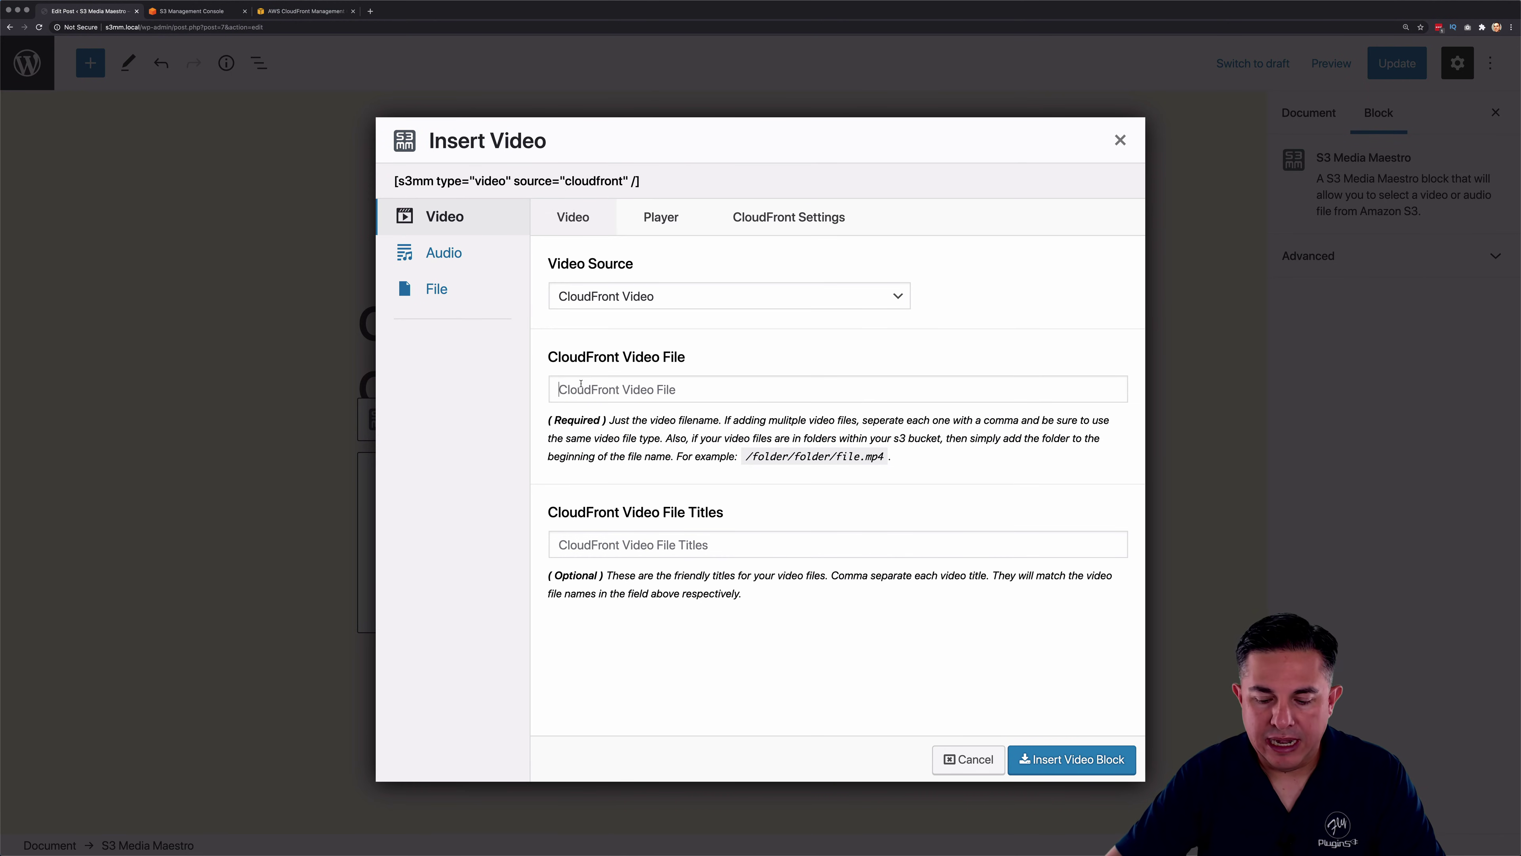
Insert a CloudFront video block for S3MediaMaestro.mp4 and update the post
text(S3Media)
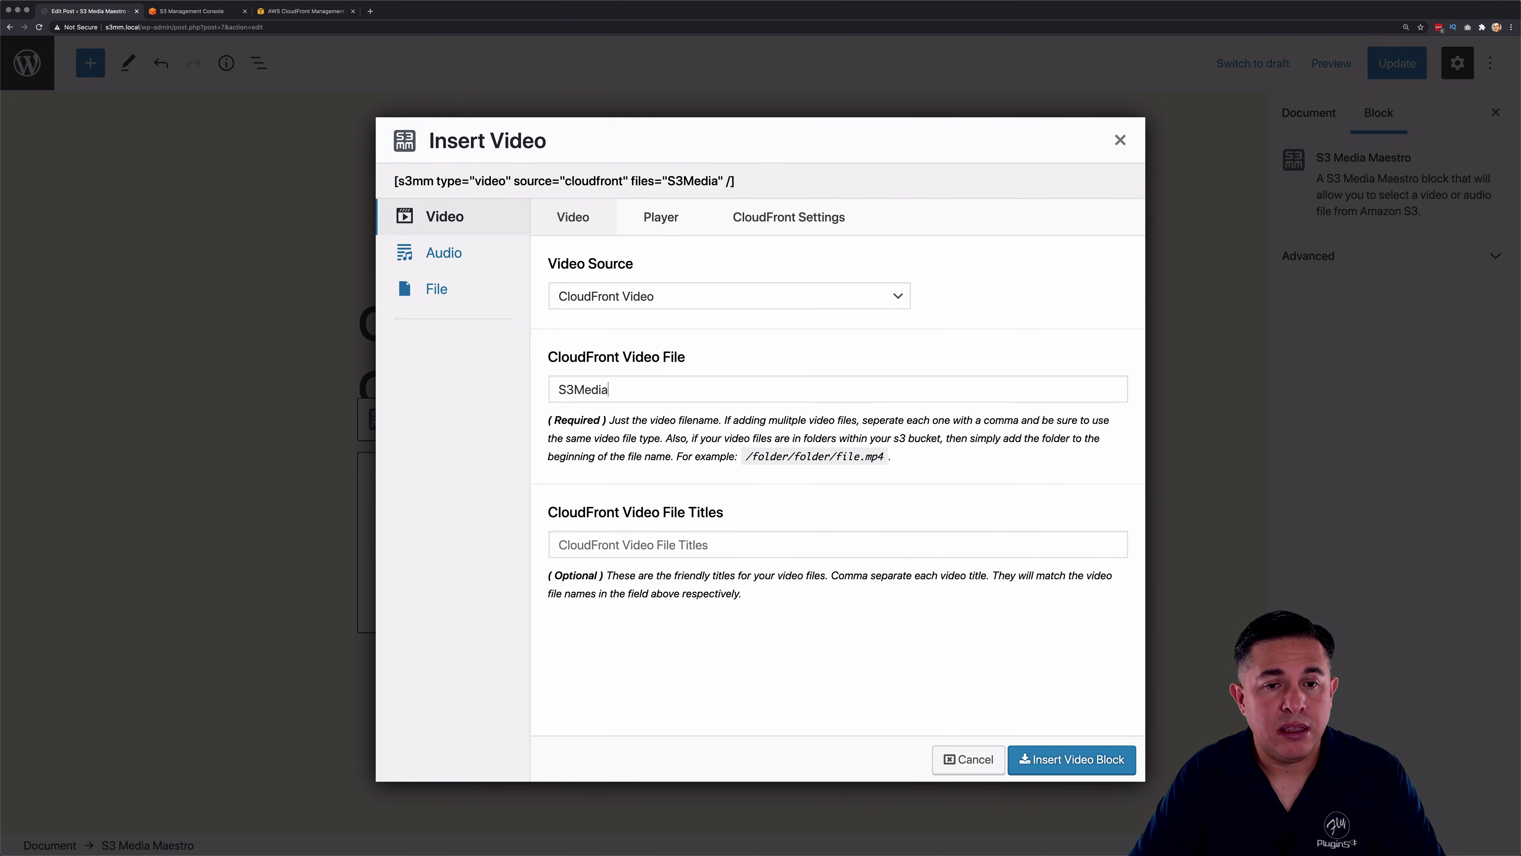
text(Maestro.mp)
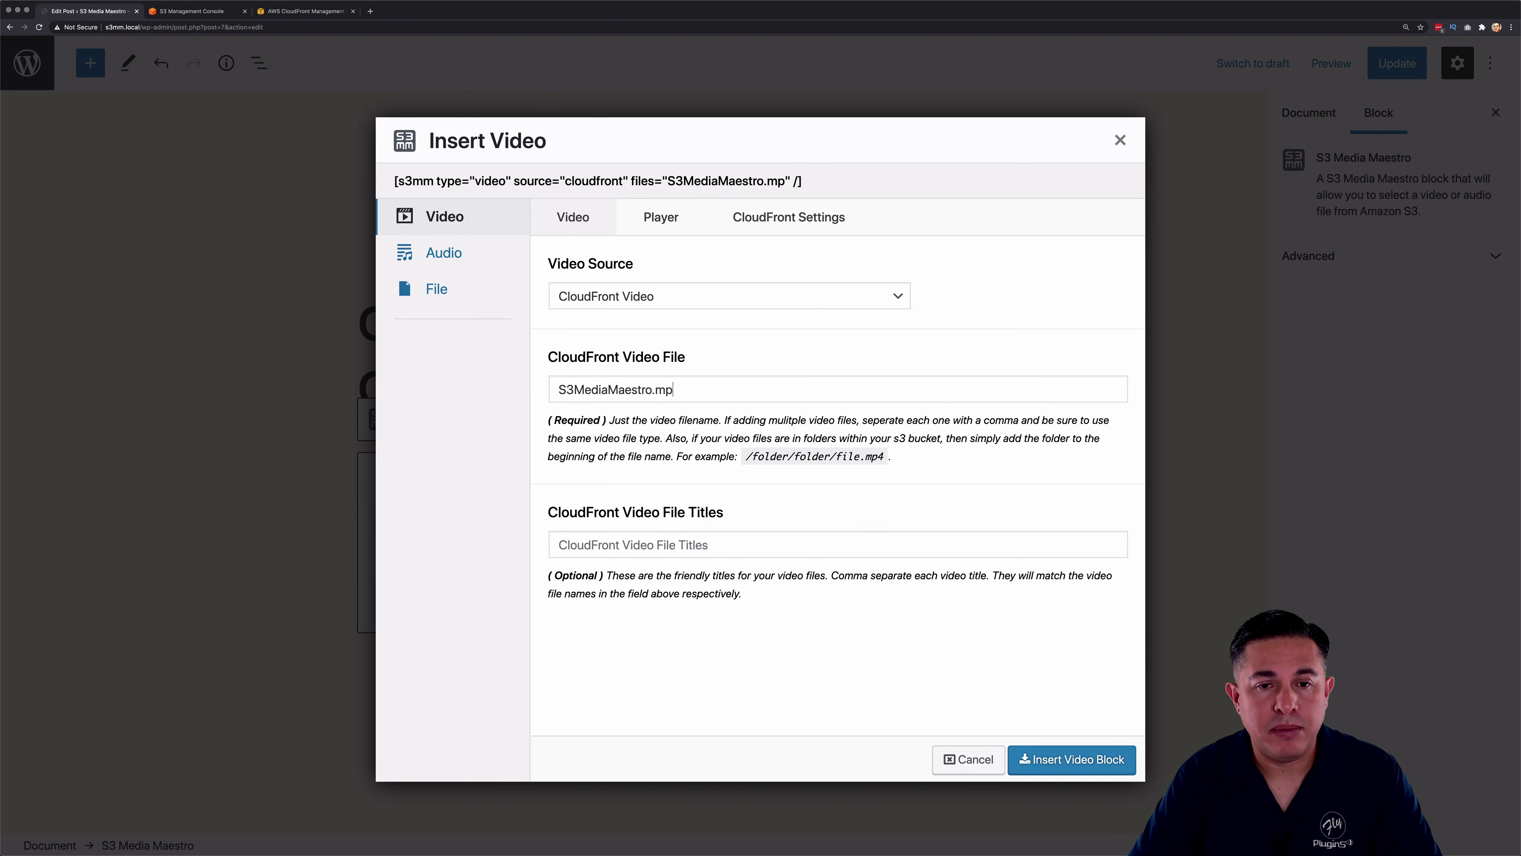
text(4)
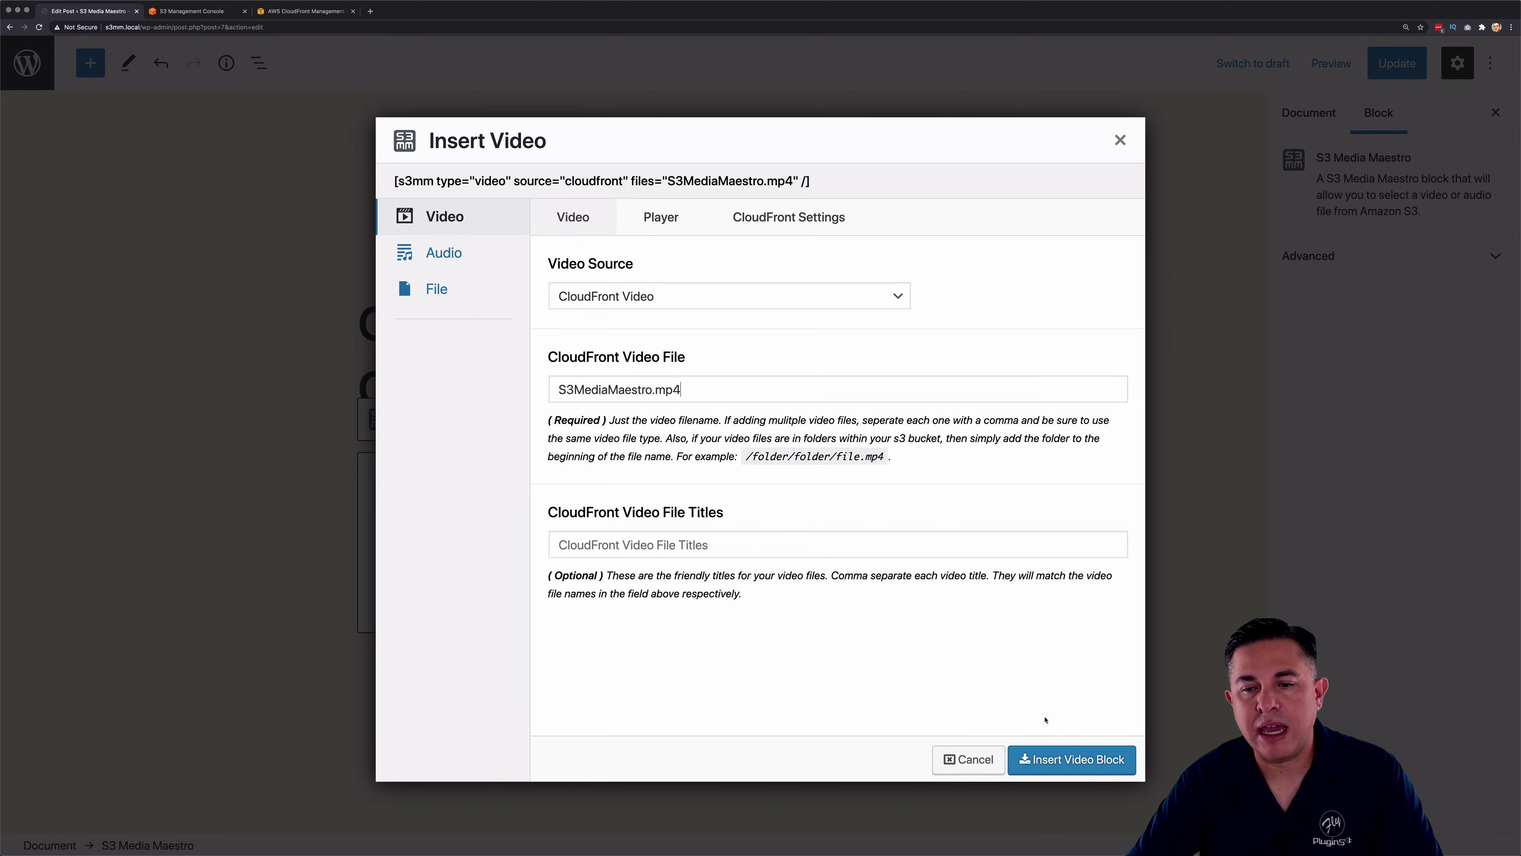
click(1052, 760)
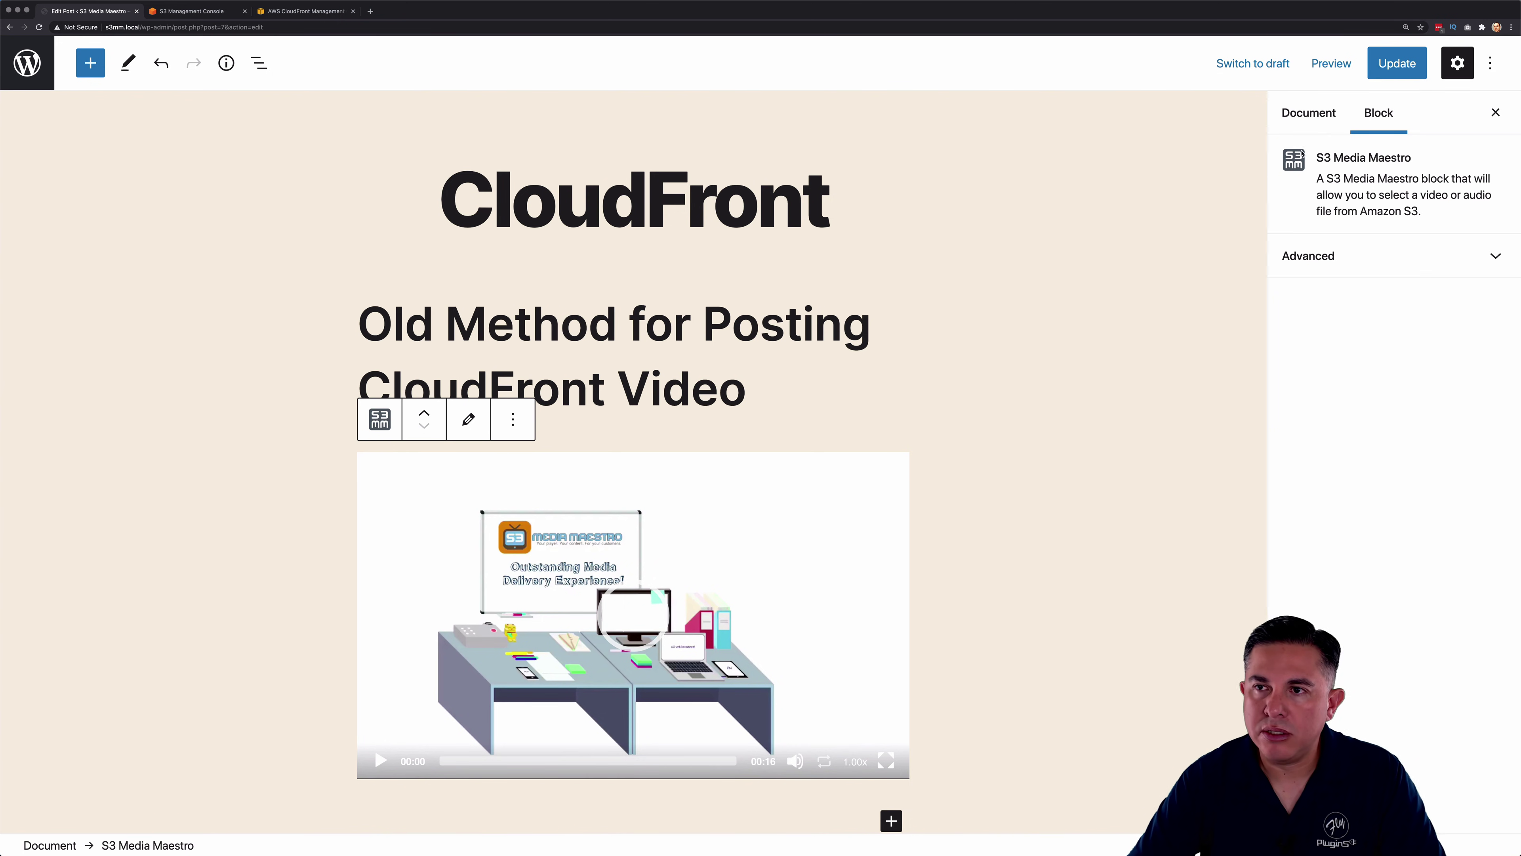
click(1397, 63)
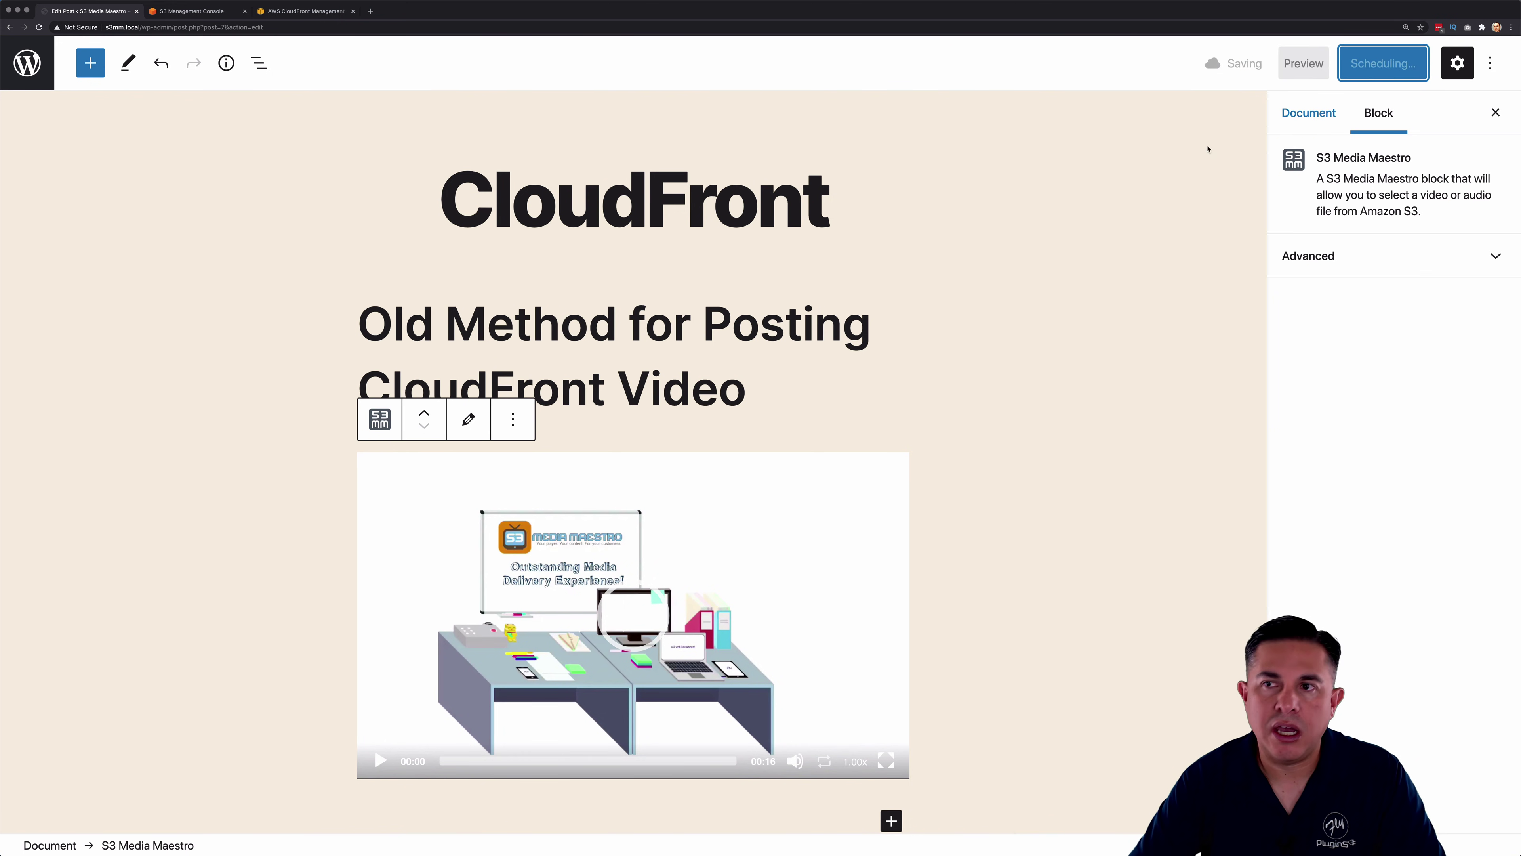
click(1123, 252)
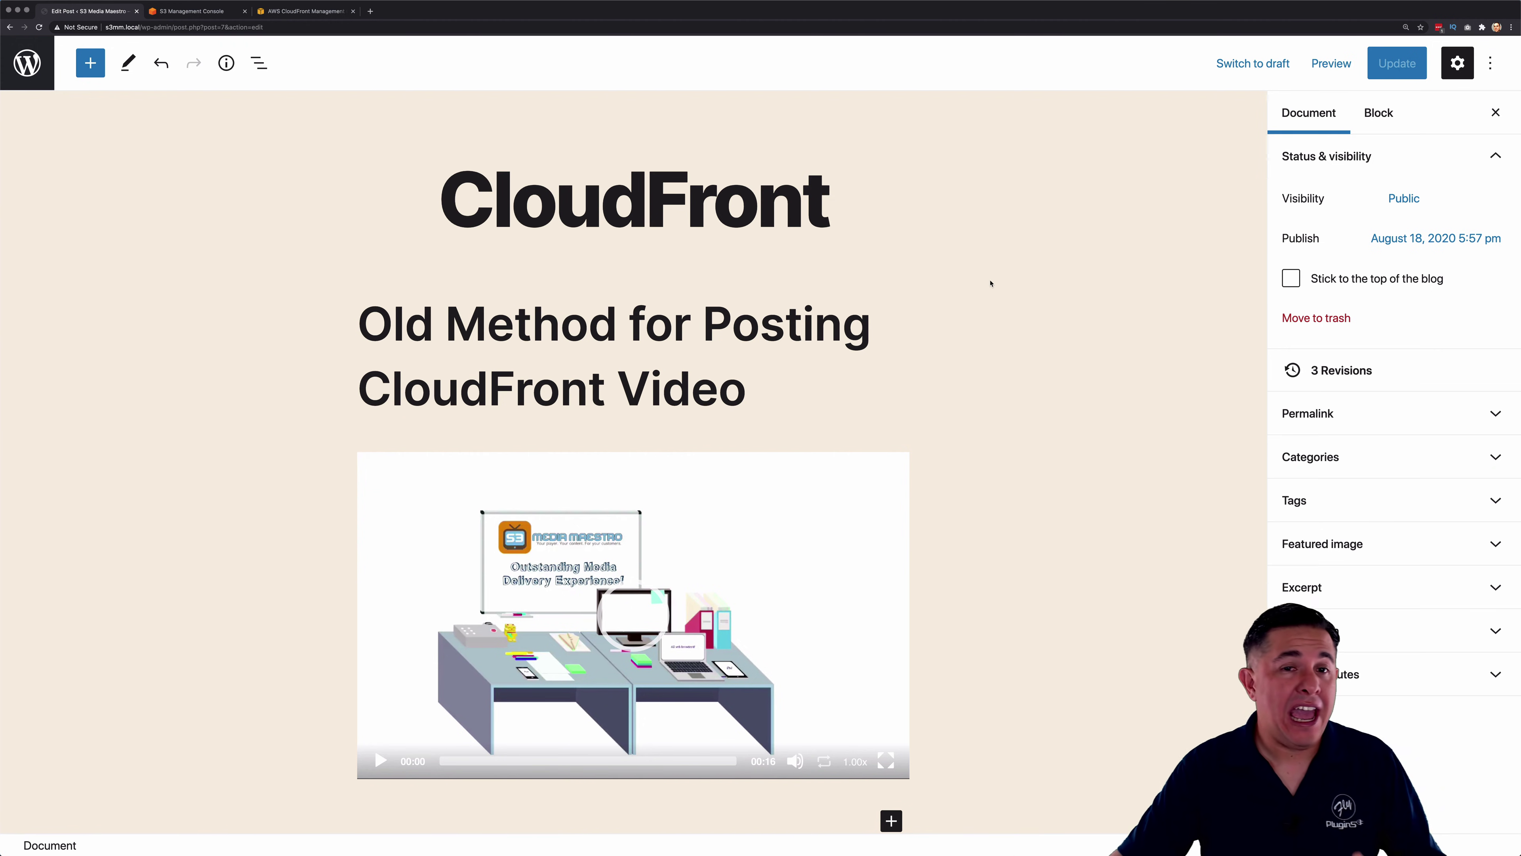
Leave the editor and confirm in Plugins that S3 Media Maestro is version 4.0
click(27, 63)
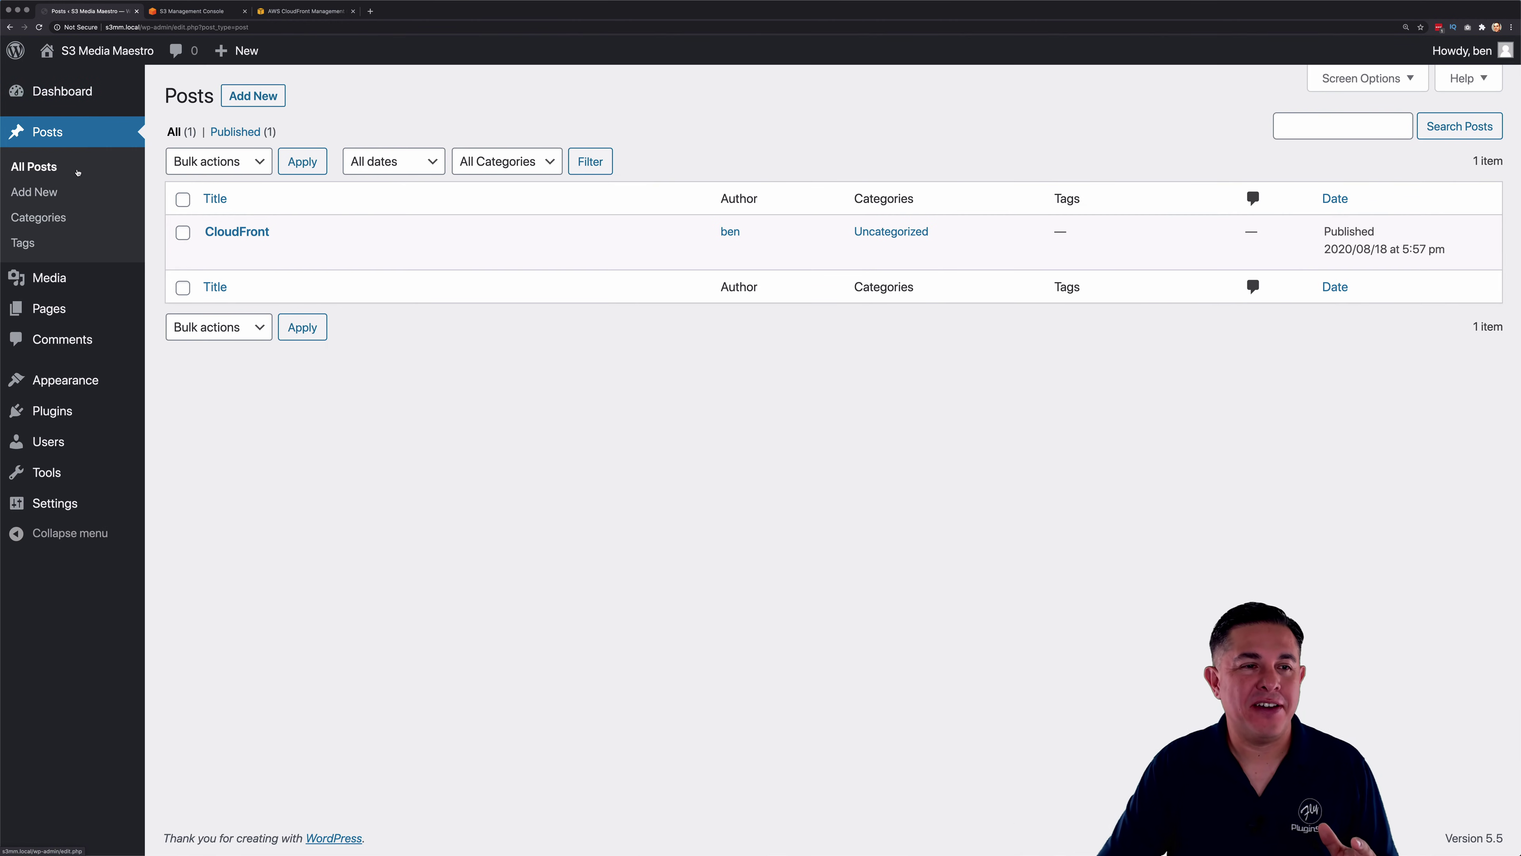
mouse_move(94, 280)
click(54, 411)
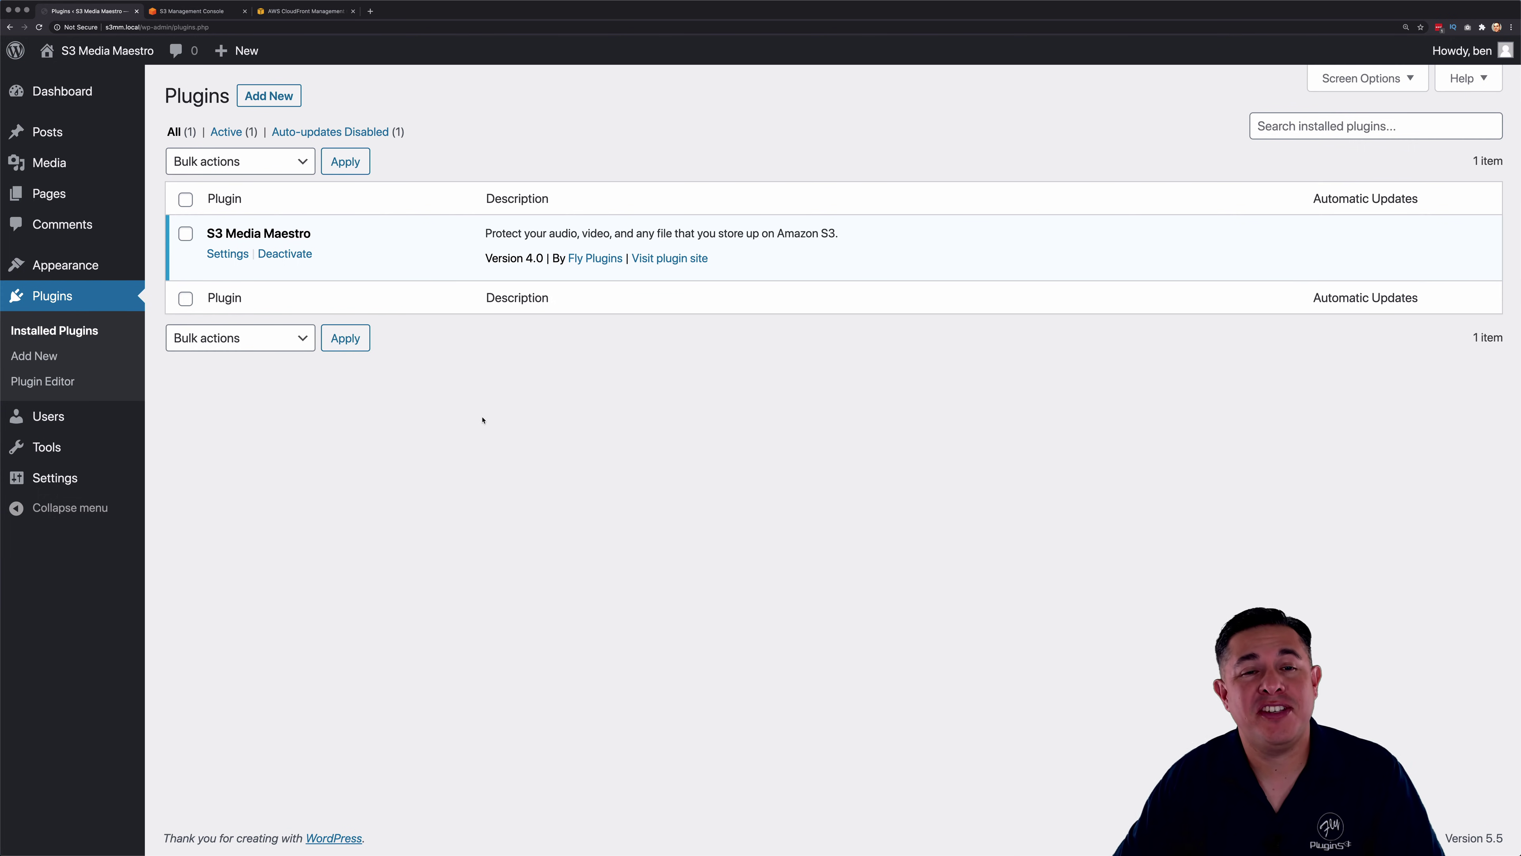
Open the S3 Media Maestro settings on the Amazon: Cloudfront tab with the pre-filled keys
mouse_move(54, 477)
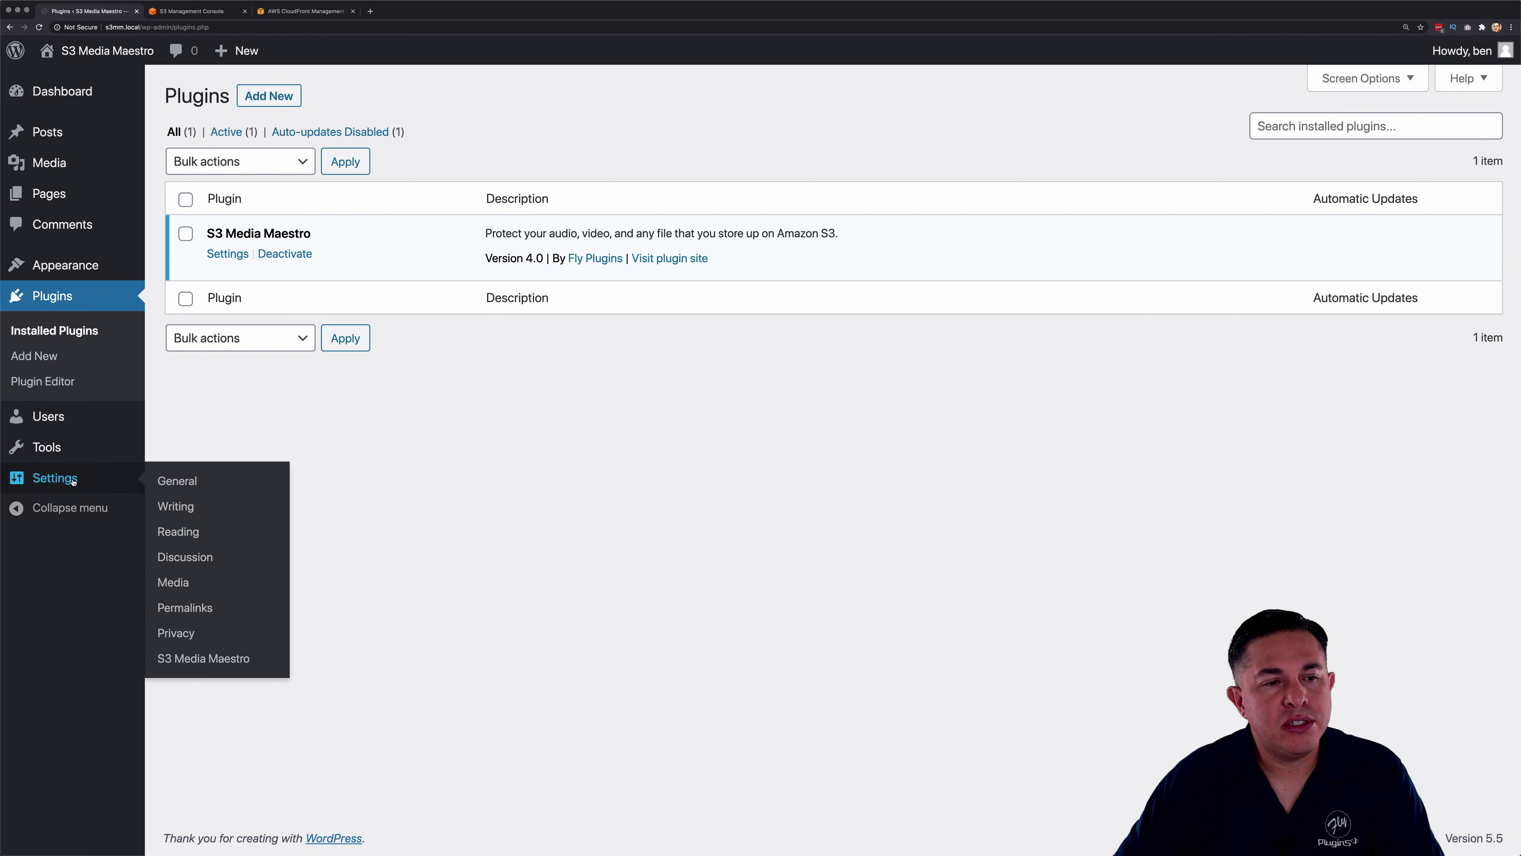
click(209, 656)
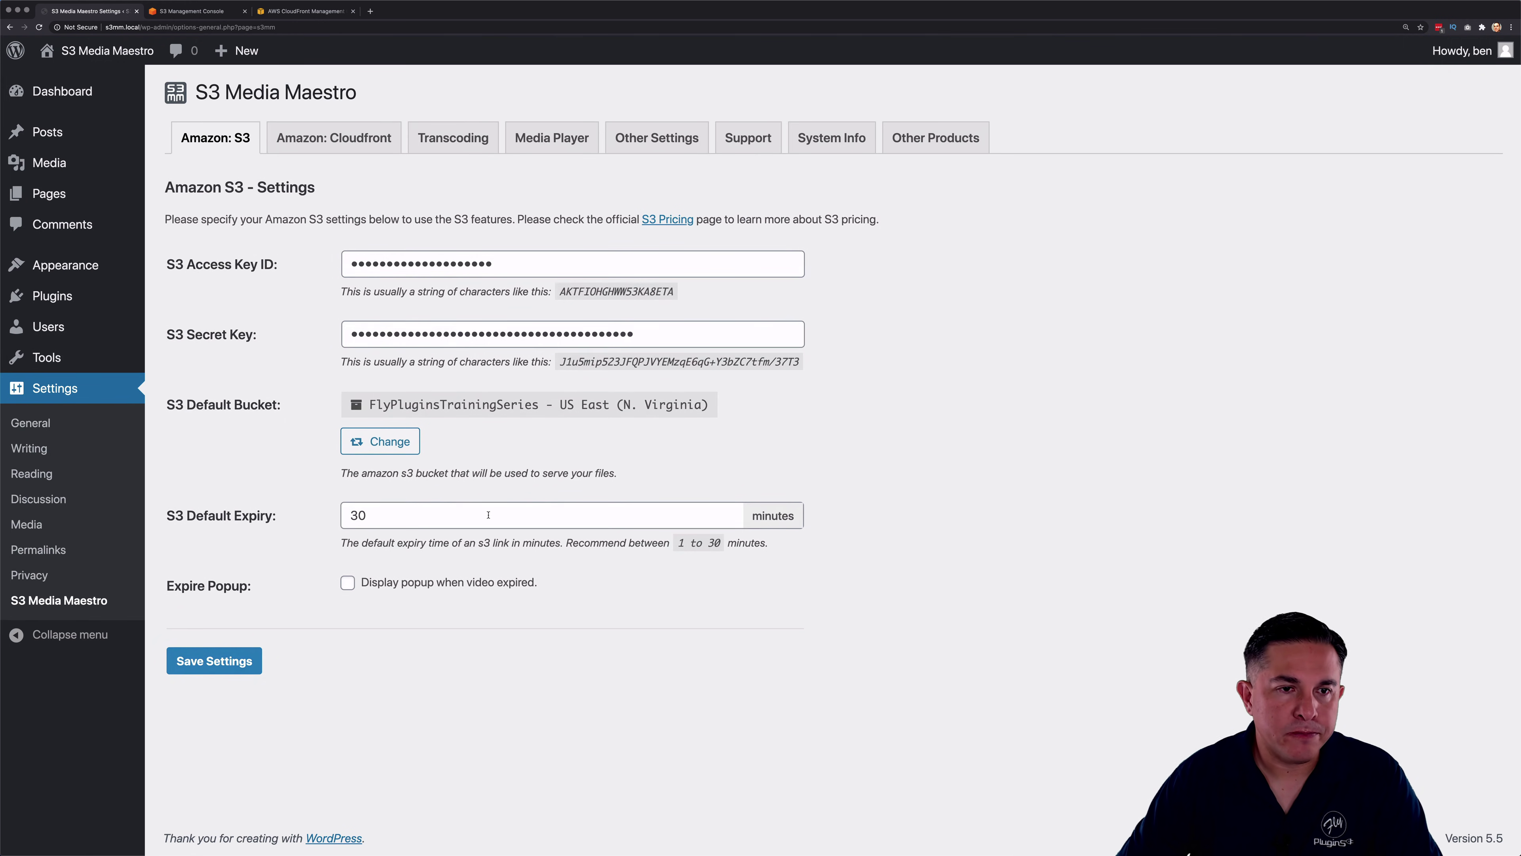
click(328, 139)
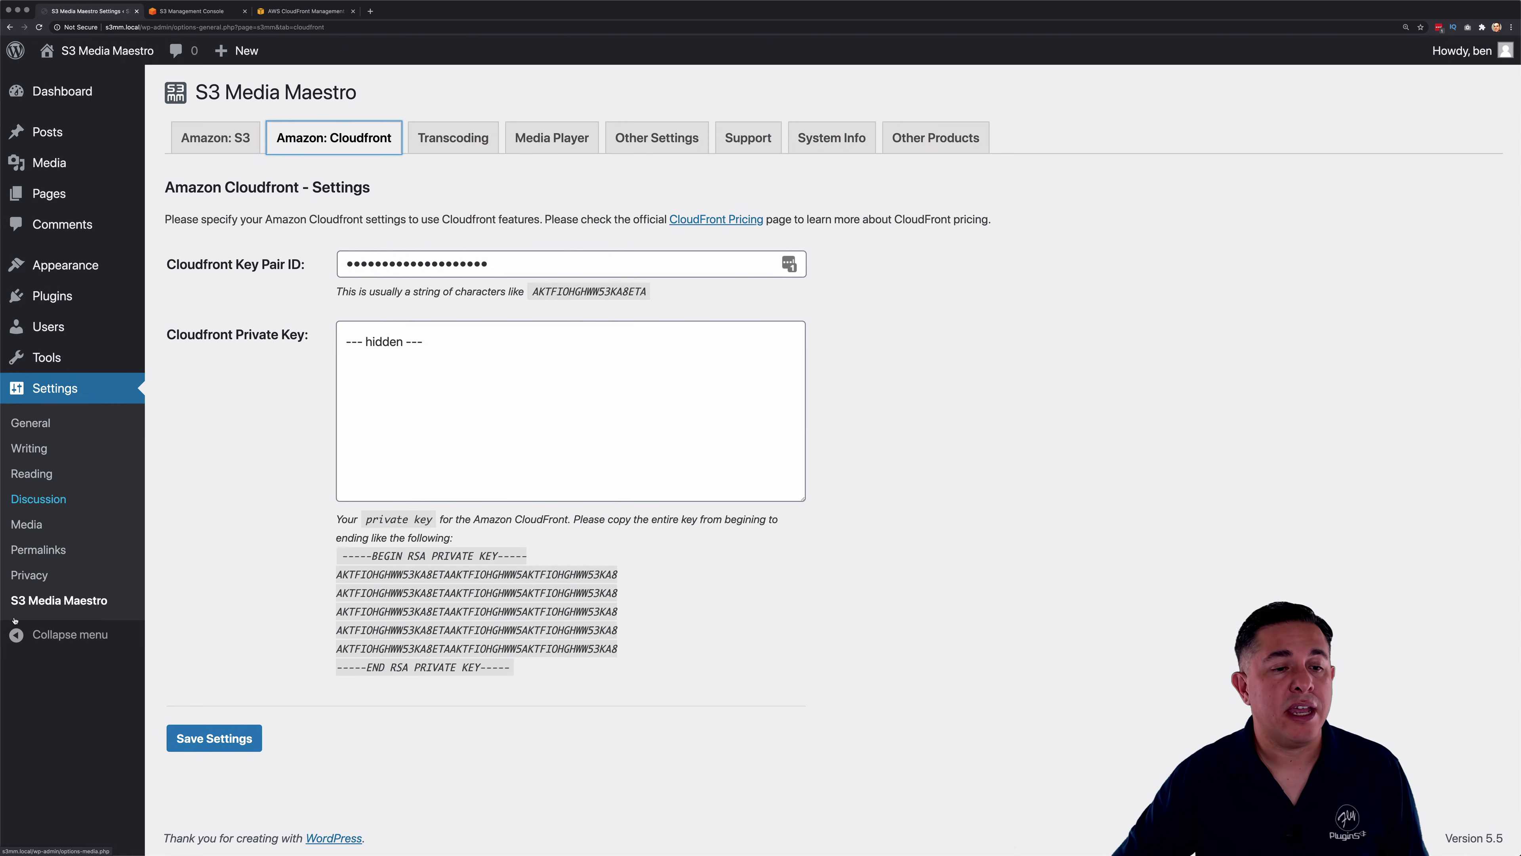
Save the Cloudfront settings and dismiss the up-to-60-minutes distribution notice
click(246, 740)
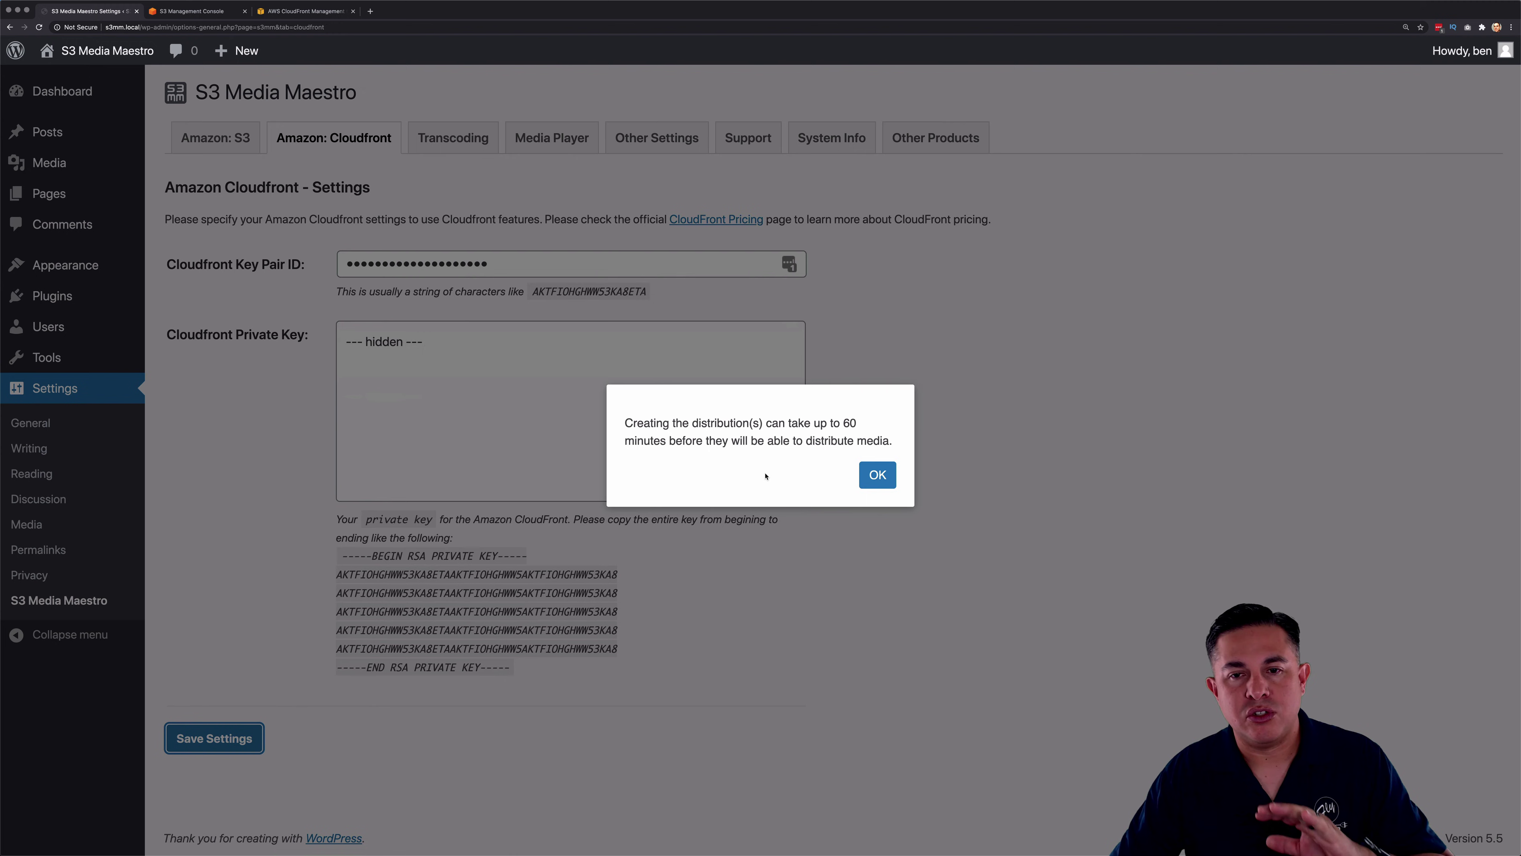
click(869, 479)
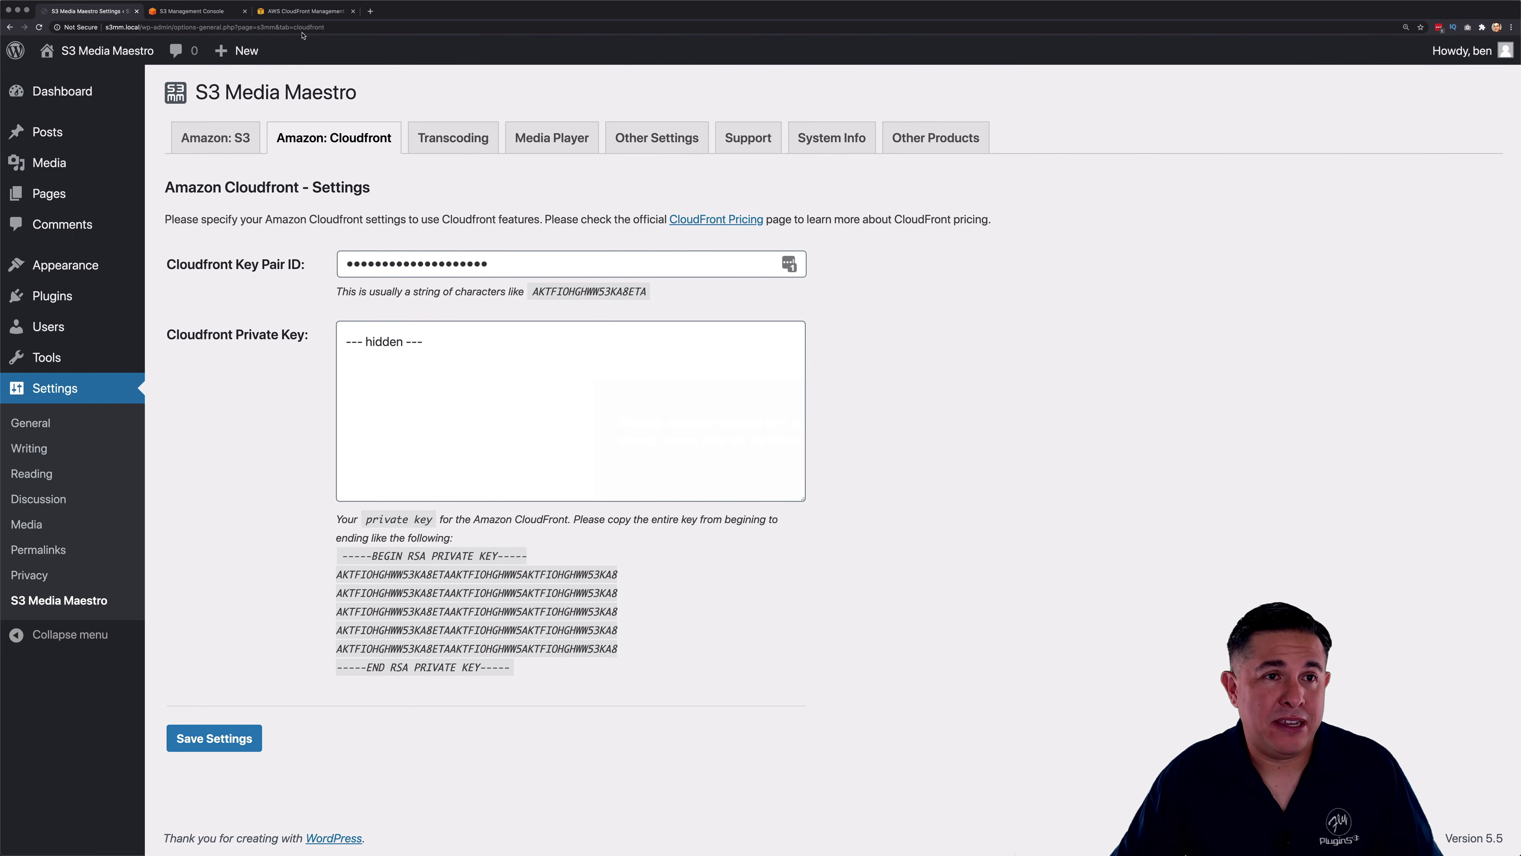
Reload the CloudFront distributions list until the eight new S3 Media Maestro distributions show Deployed
click(301, 12)
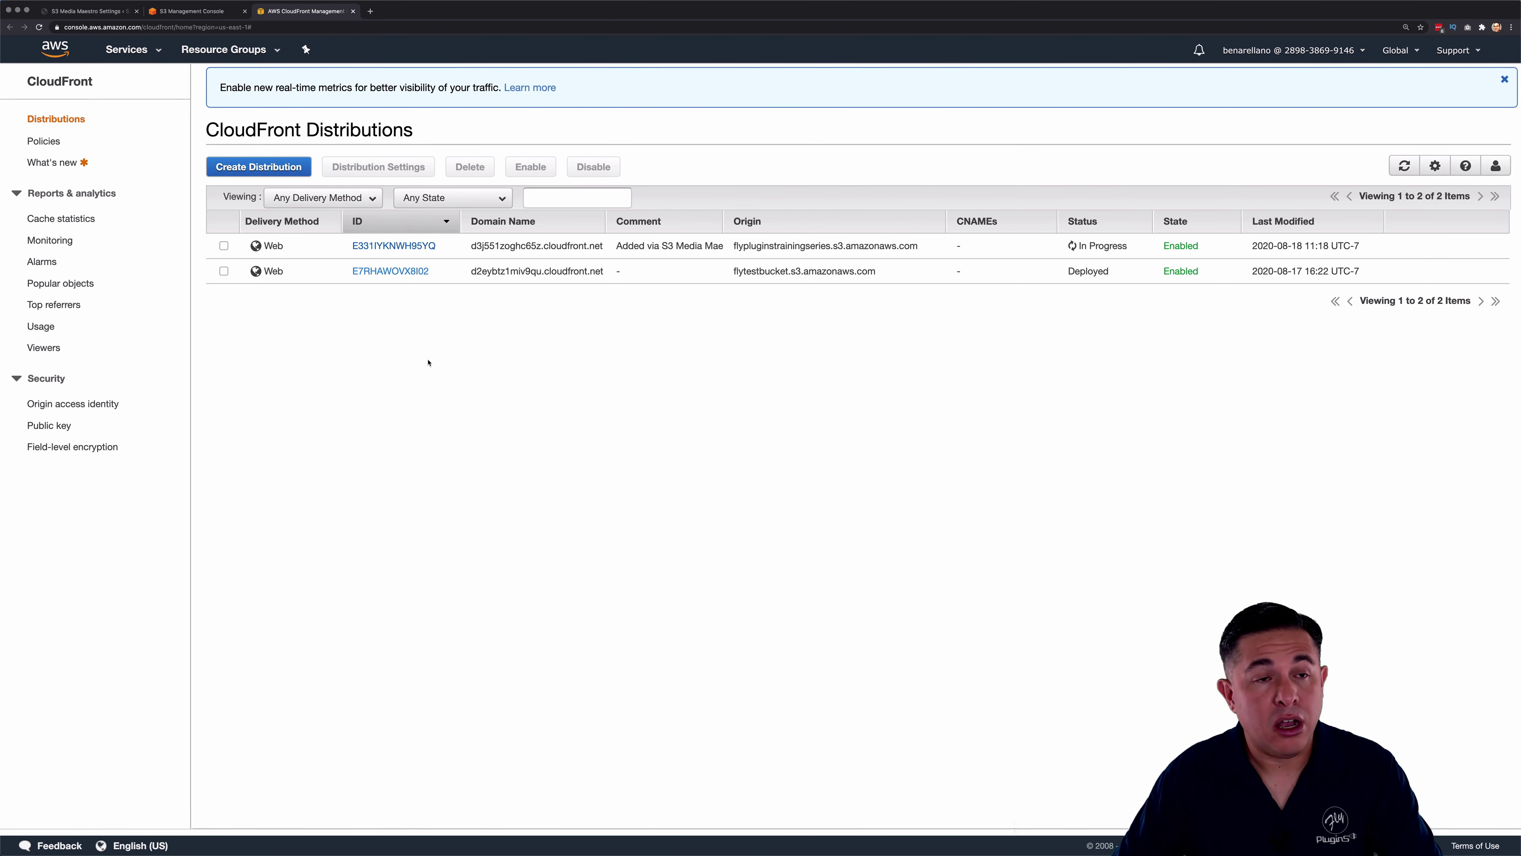
key(super+r)
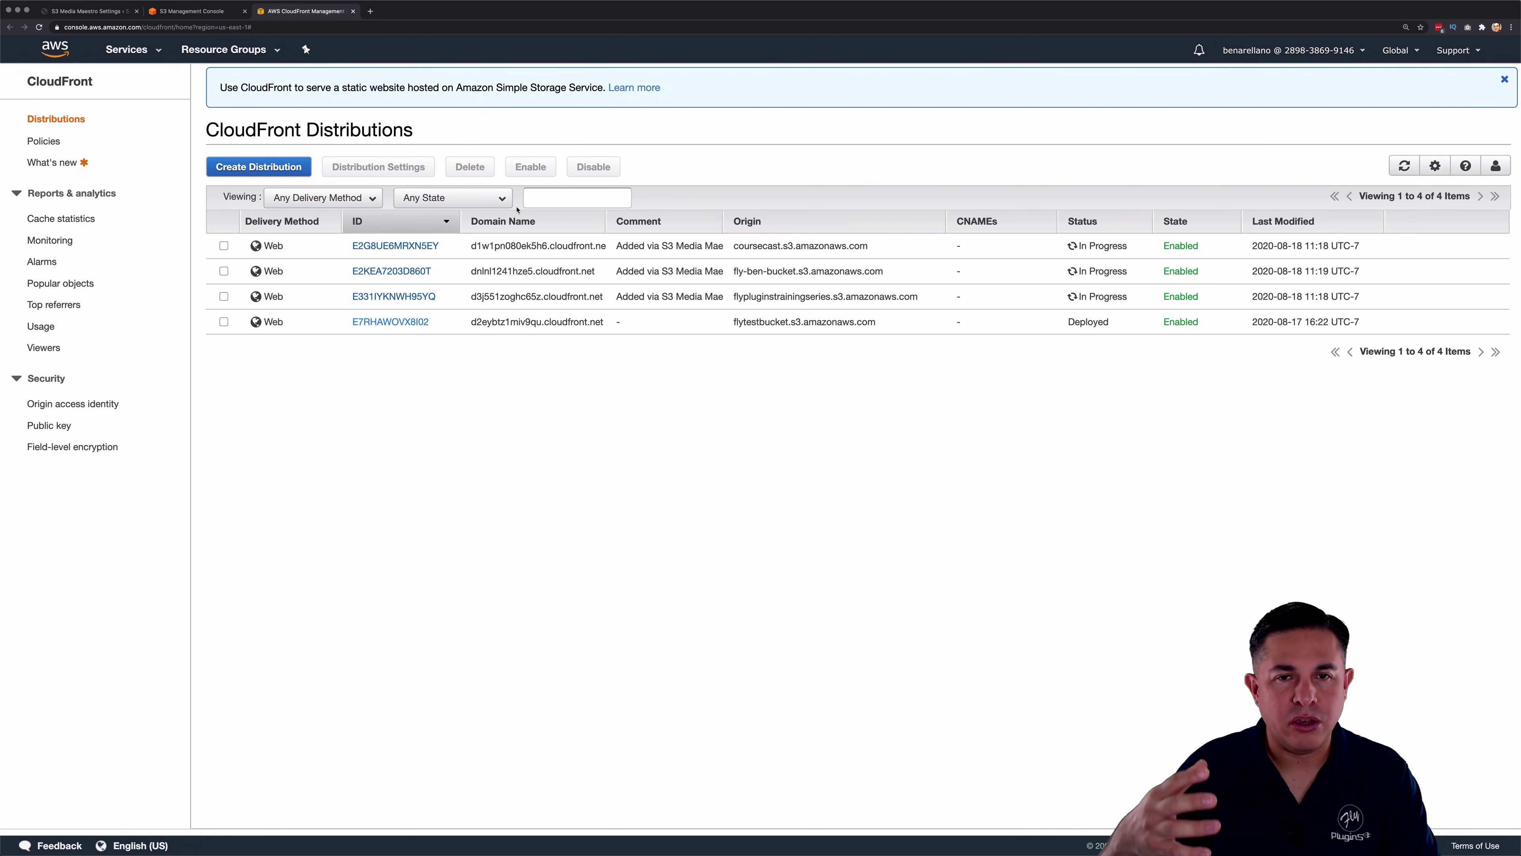
key(super+r)
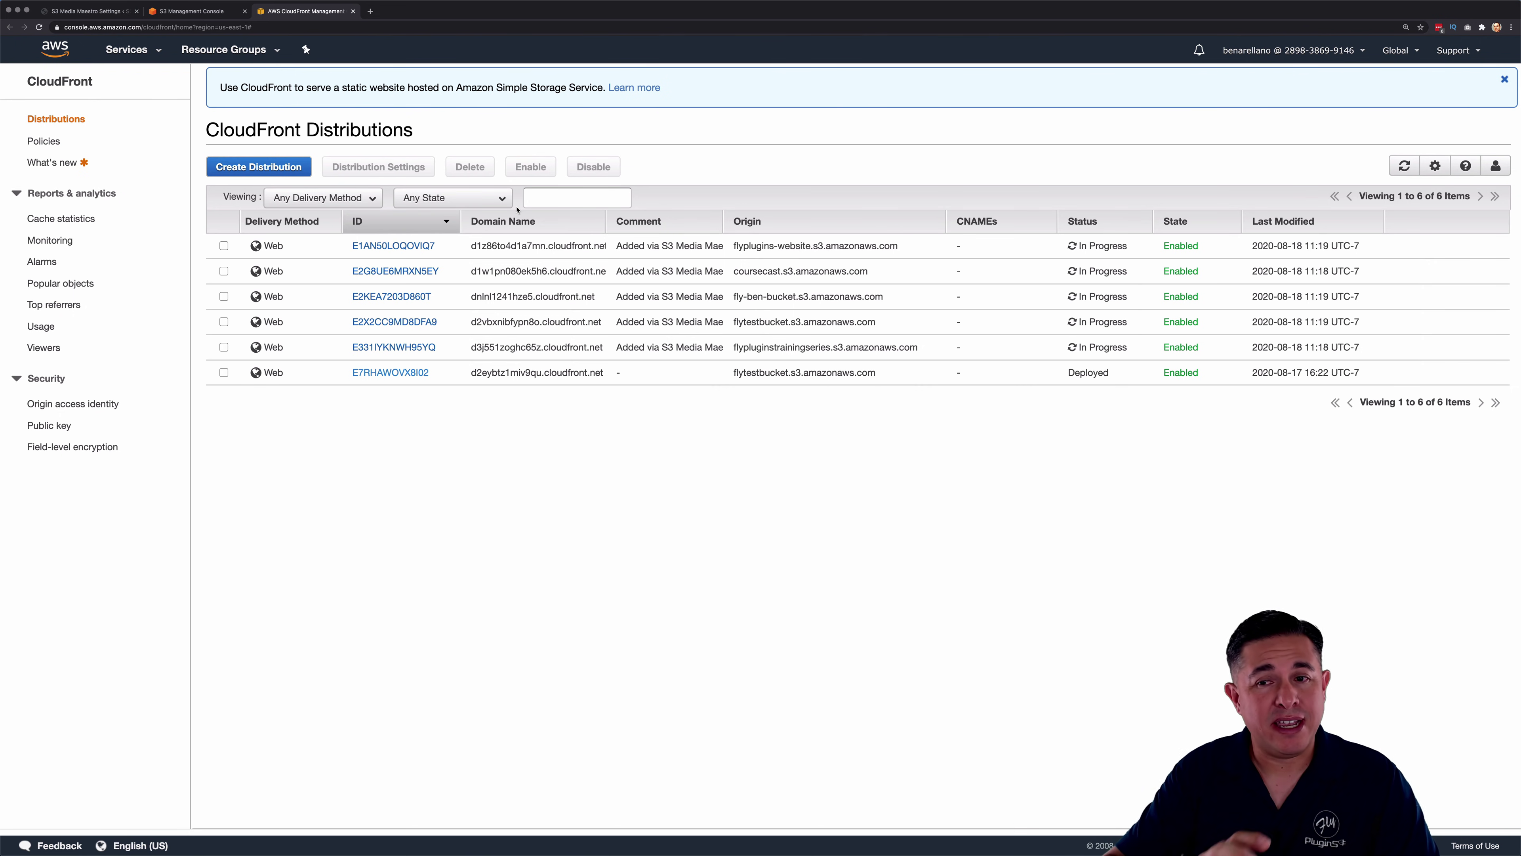
key(super+r)
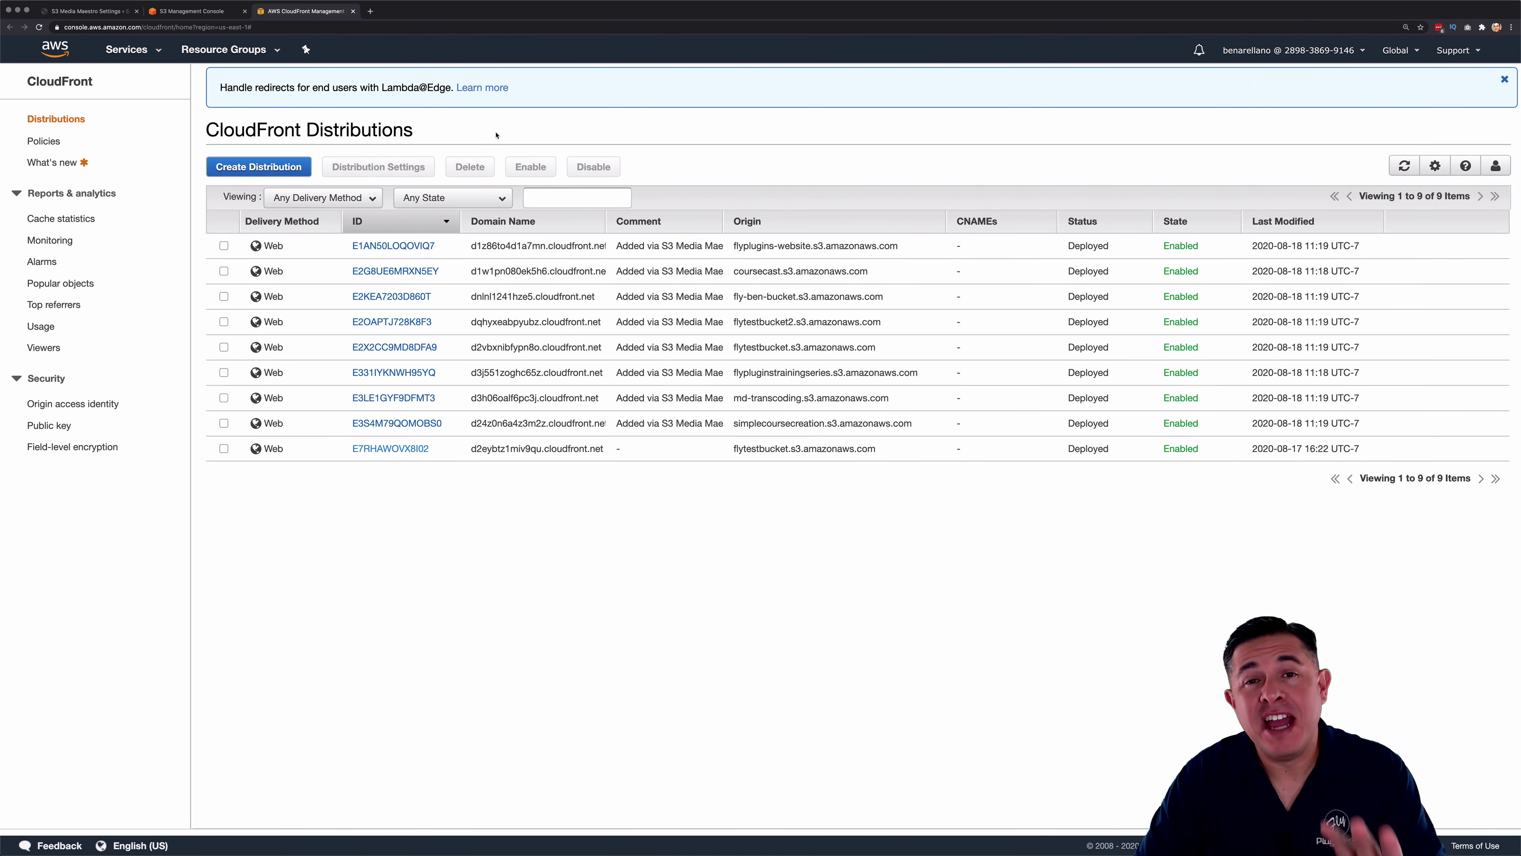
Open the CloudFront post from All Posts and scroll to its old-method video player
click(95, 11)
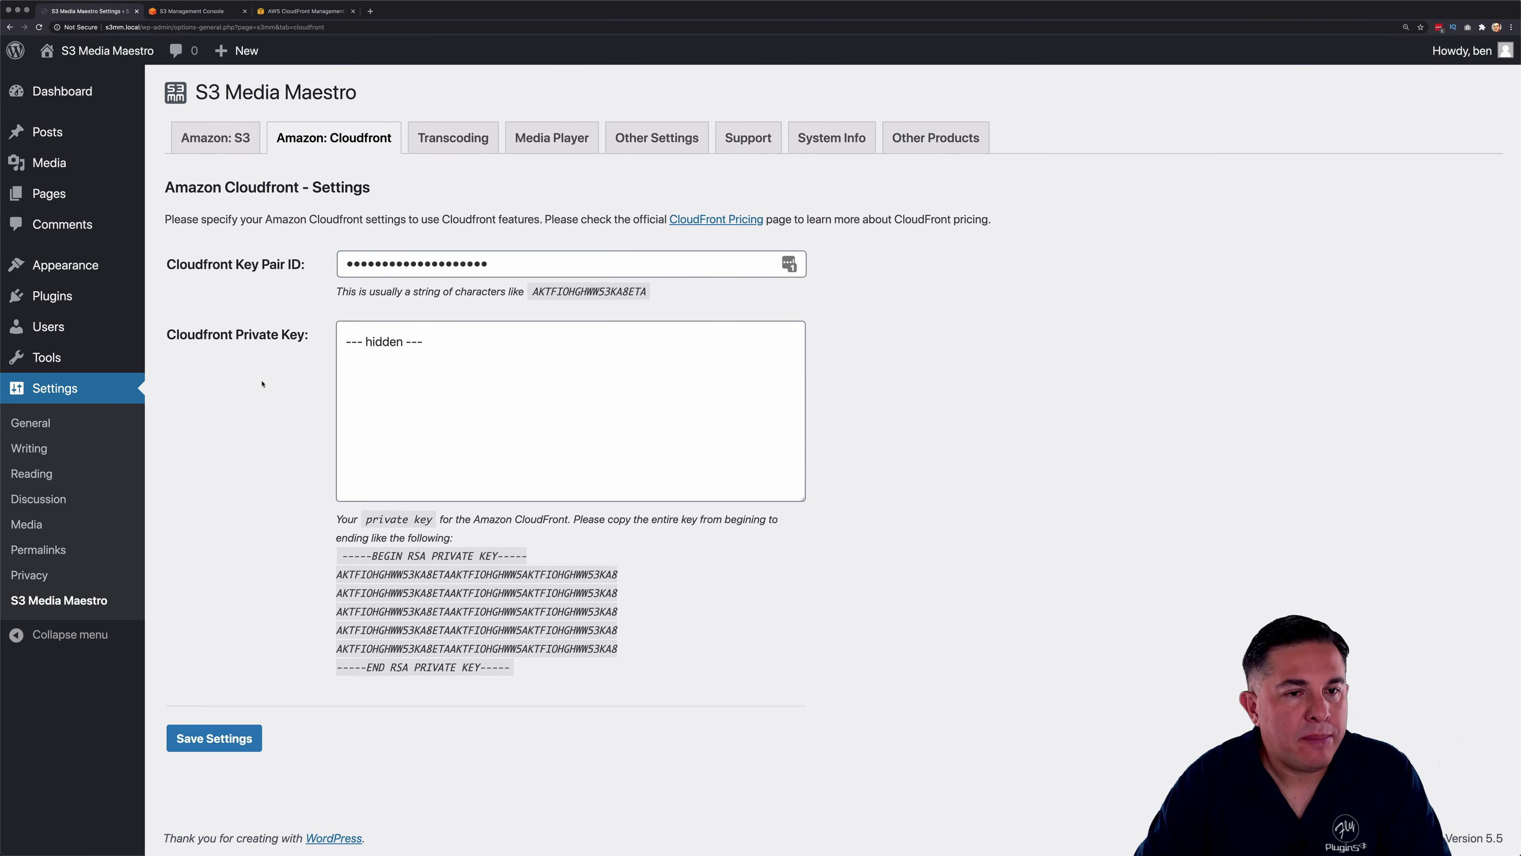
mouse_move(48, 132)
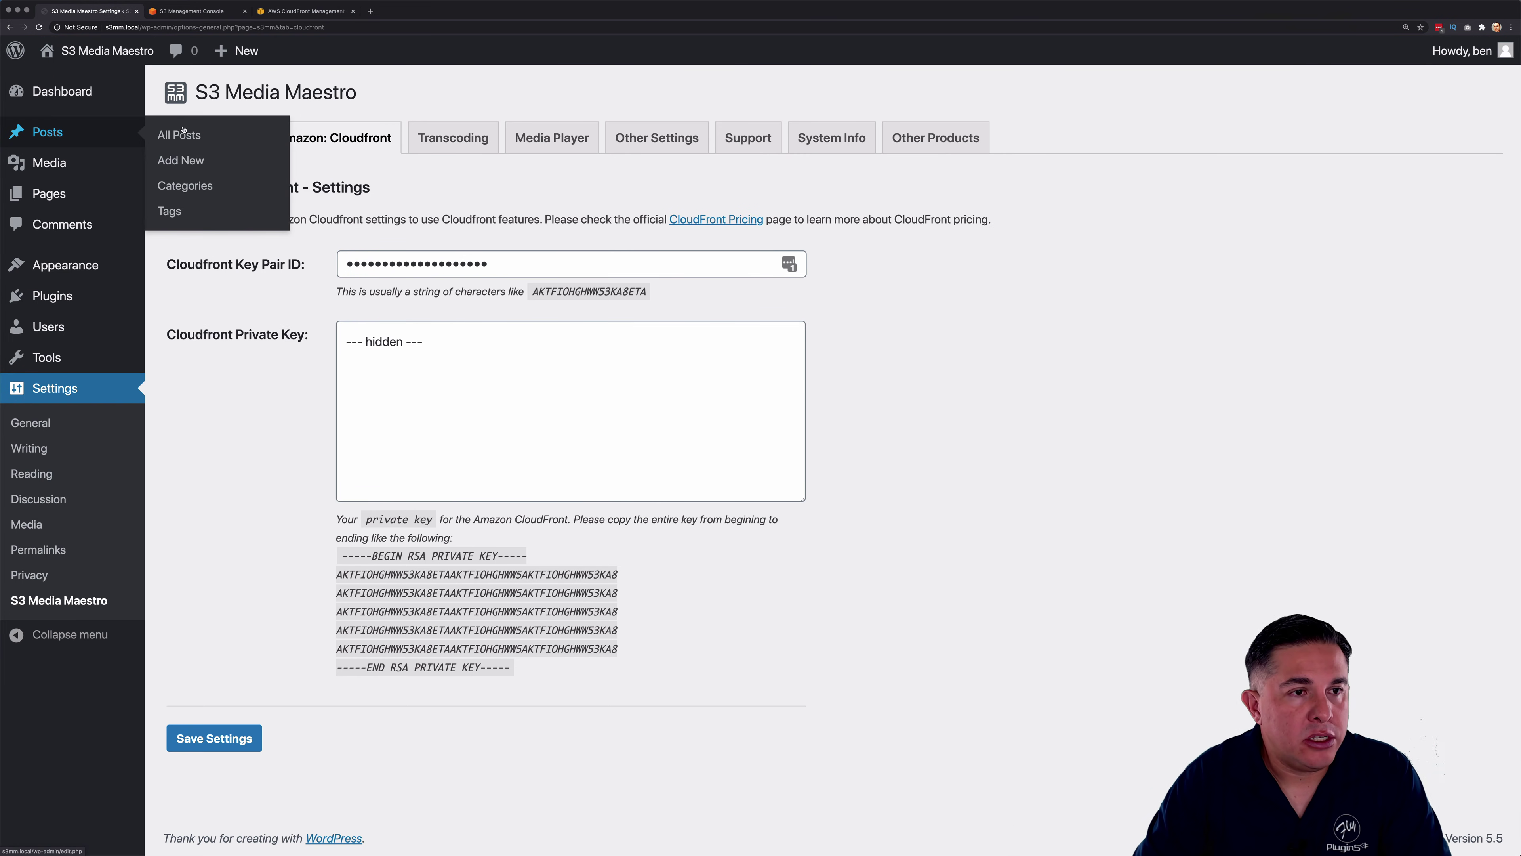
click(174, 136)
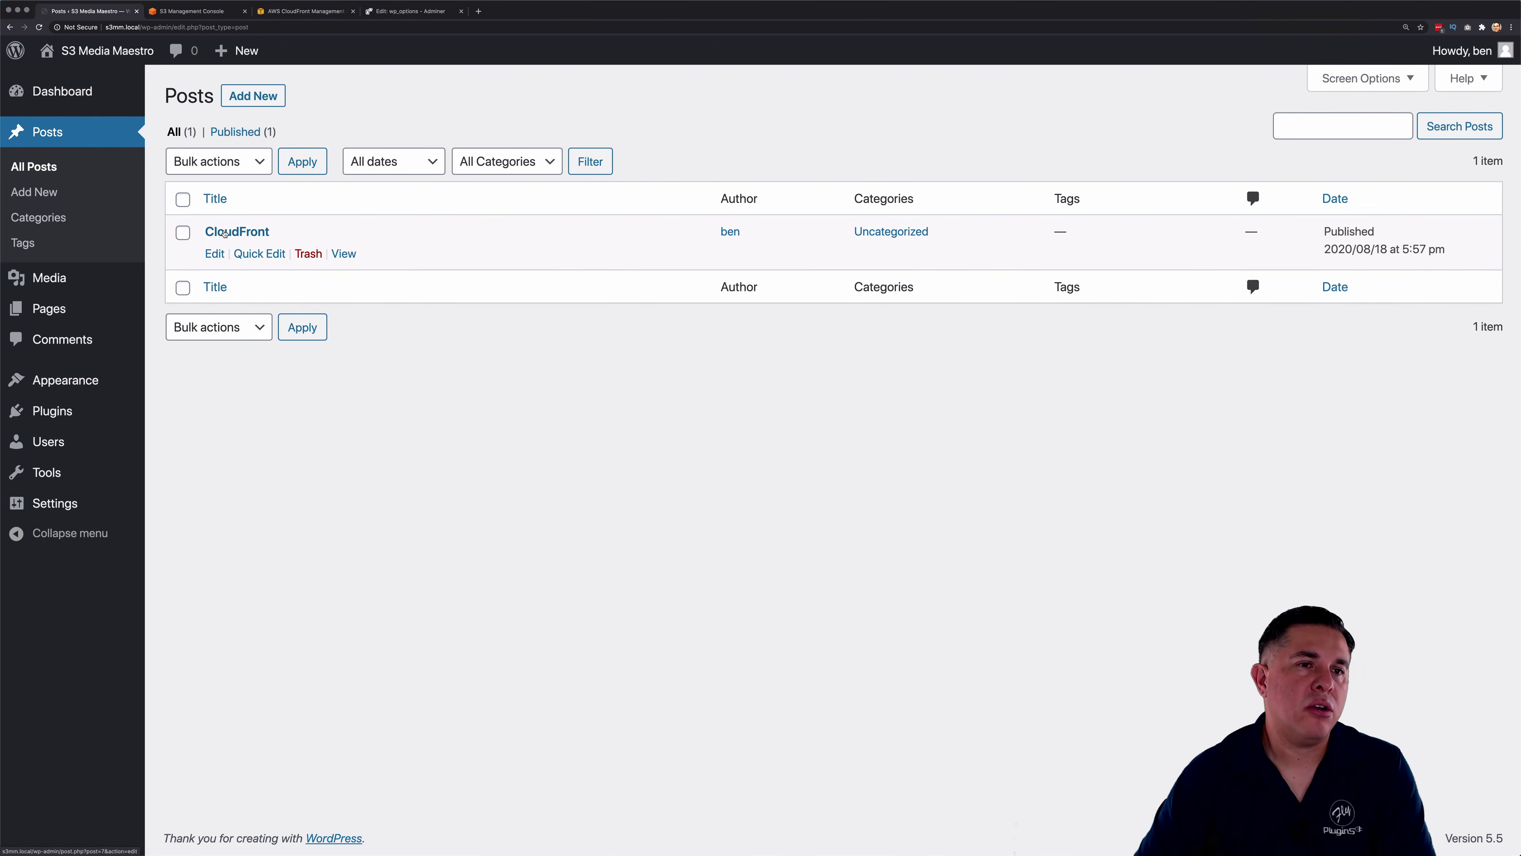
click(223, 233)
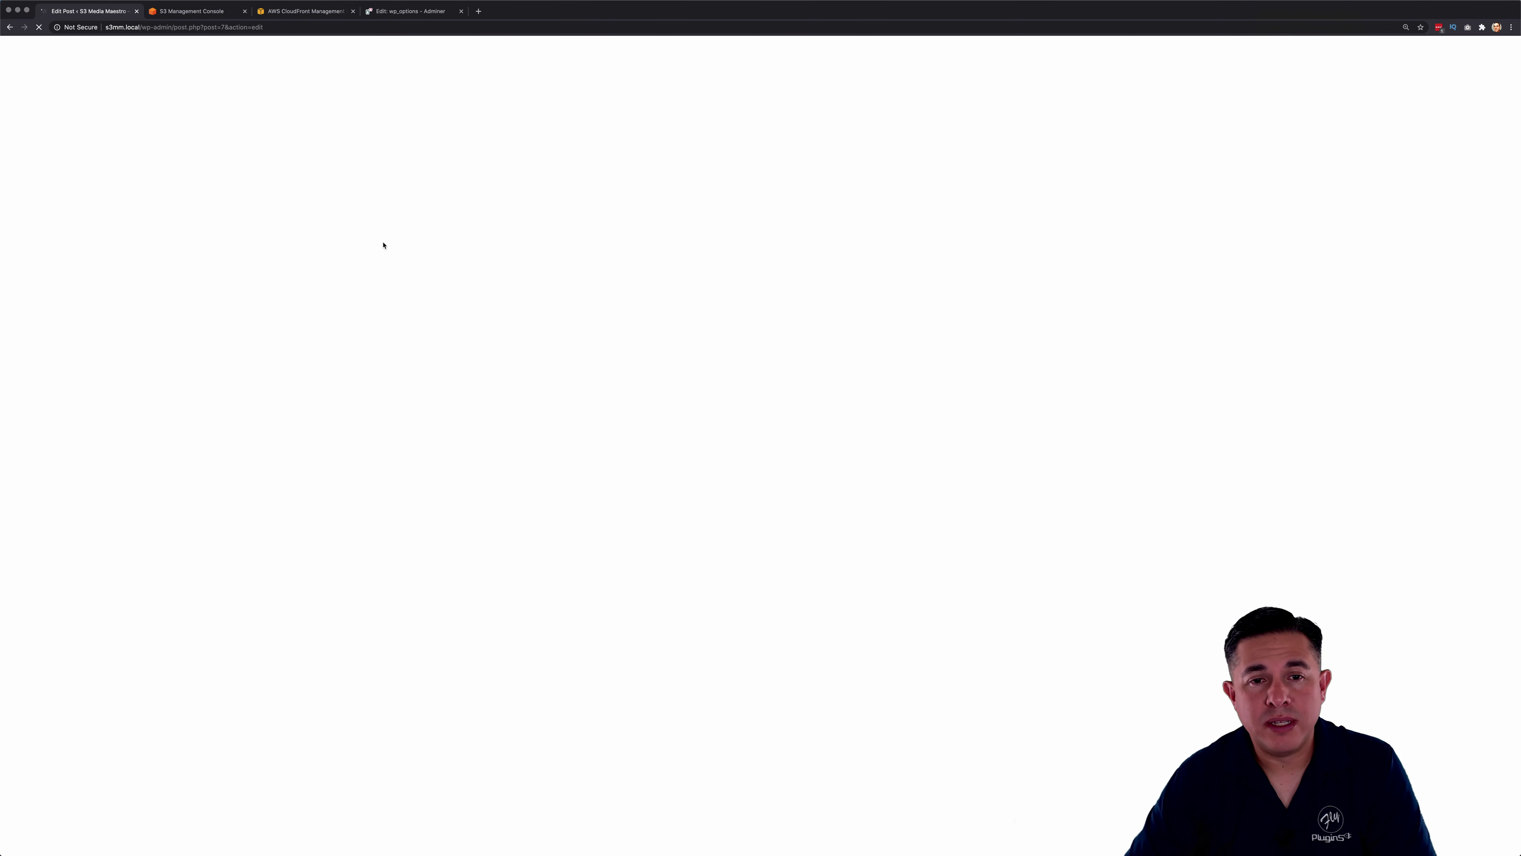
scroll(968, 376, down, 3)
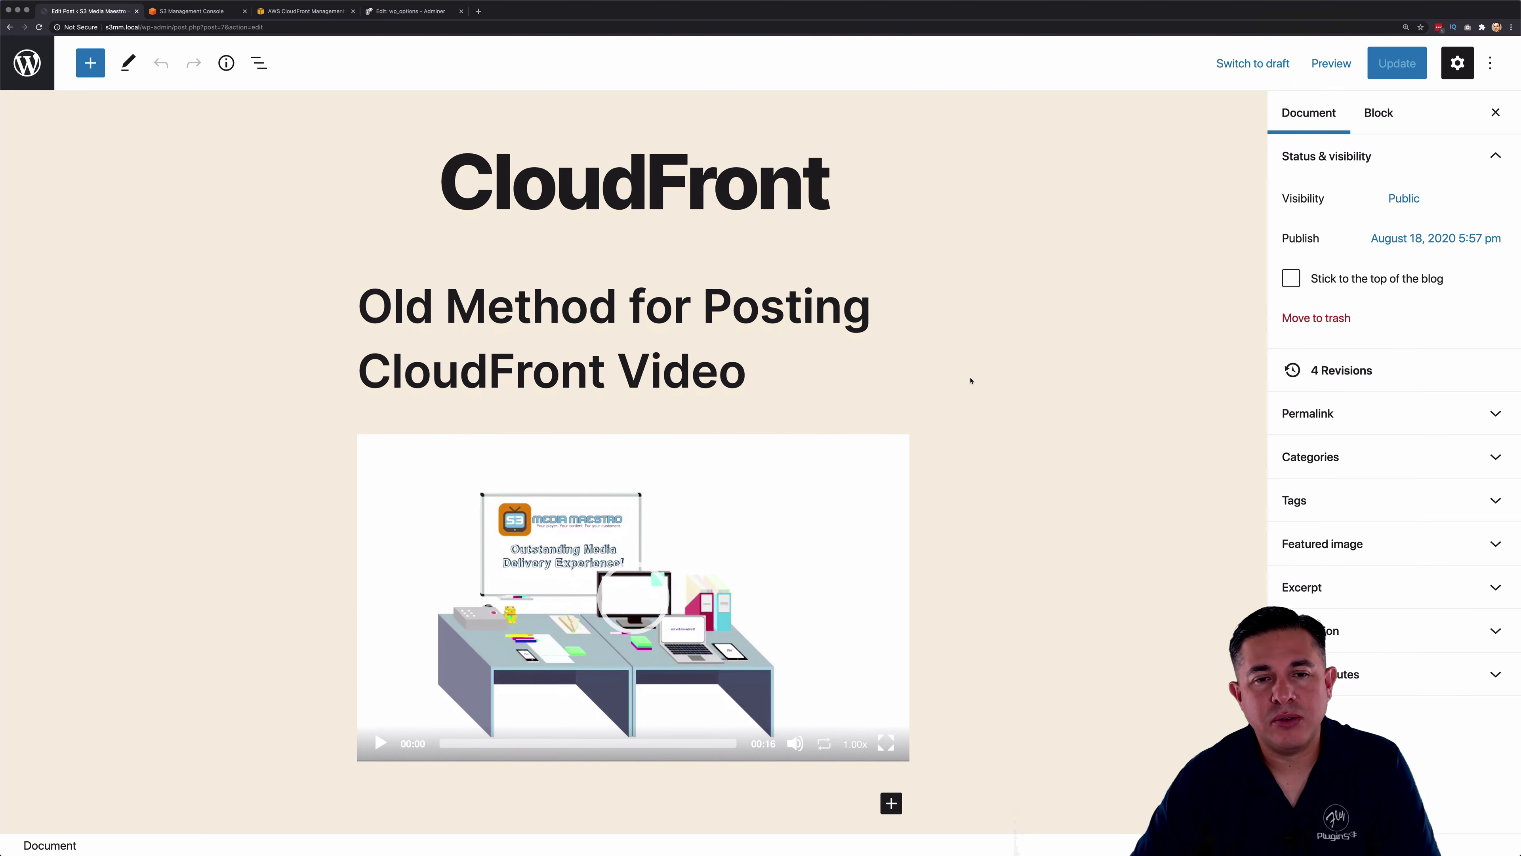
scroll(990, 453, down, 1)
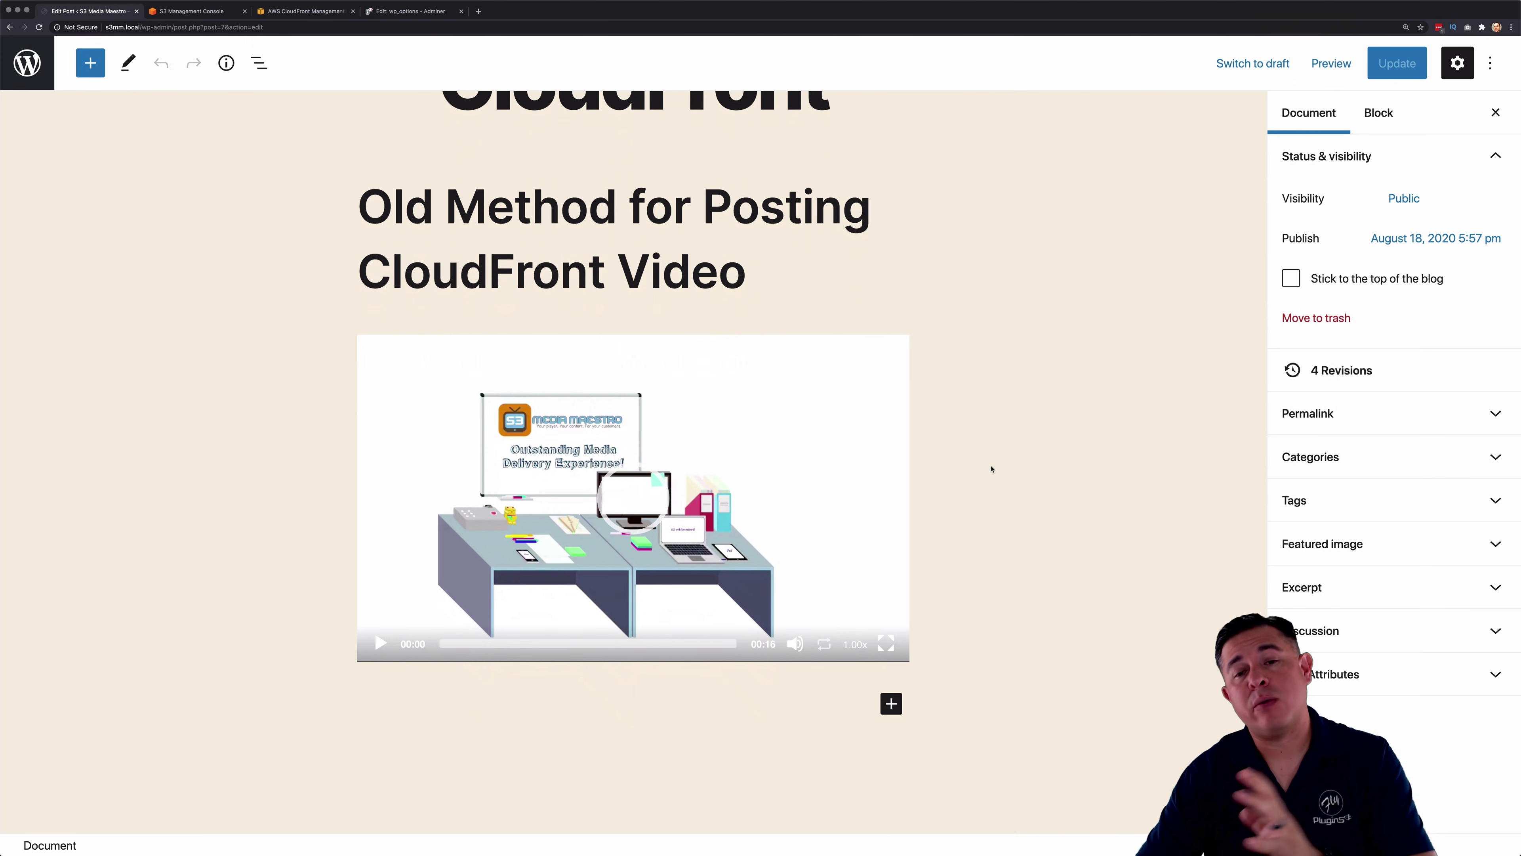
scroll(994, 475, down, 6)
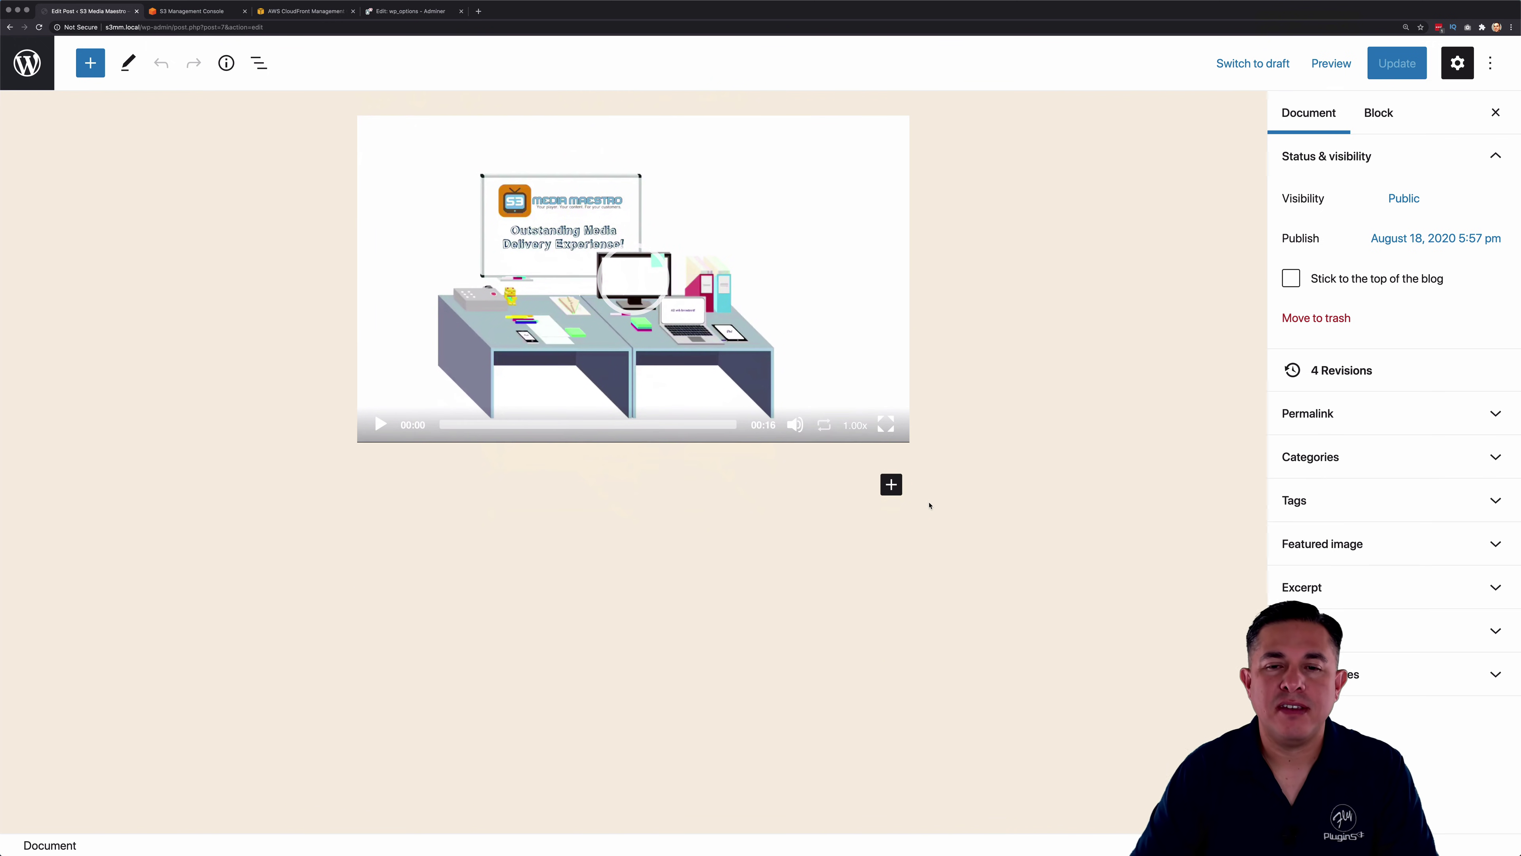
Add an S3 Media Maestro block below the video, keep S3 Video as source, and enable CloudFront
click(891, 484)
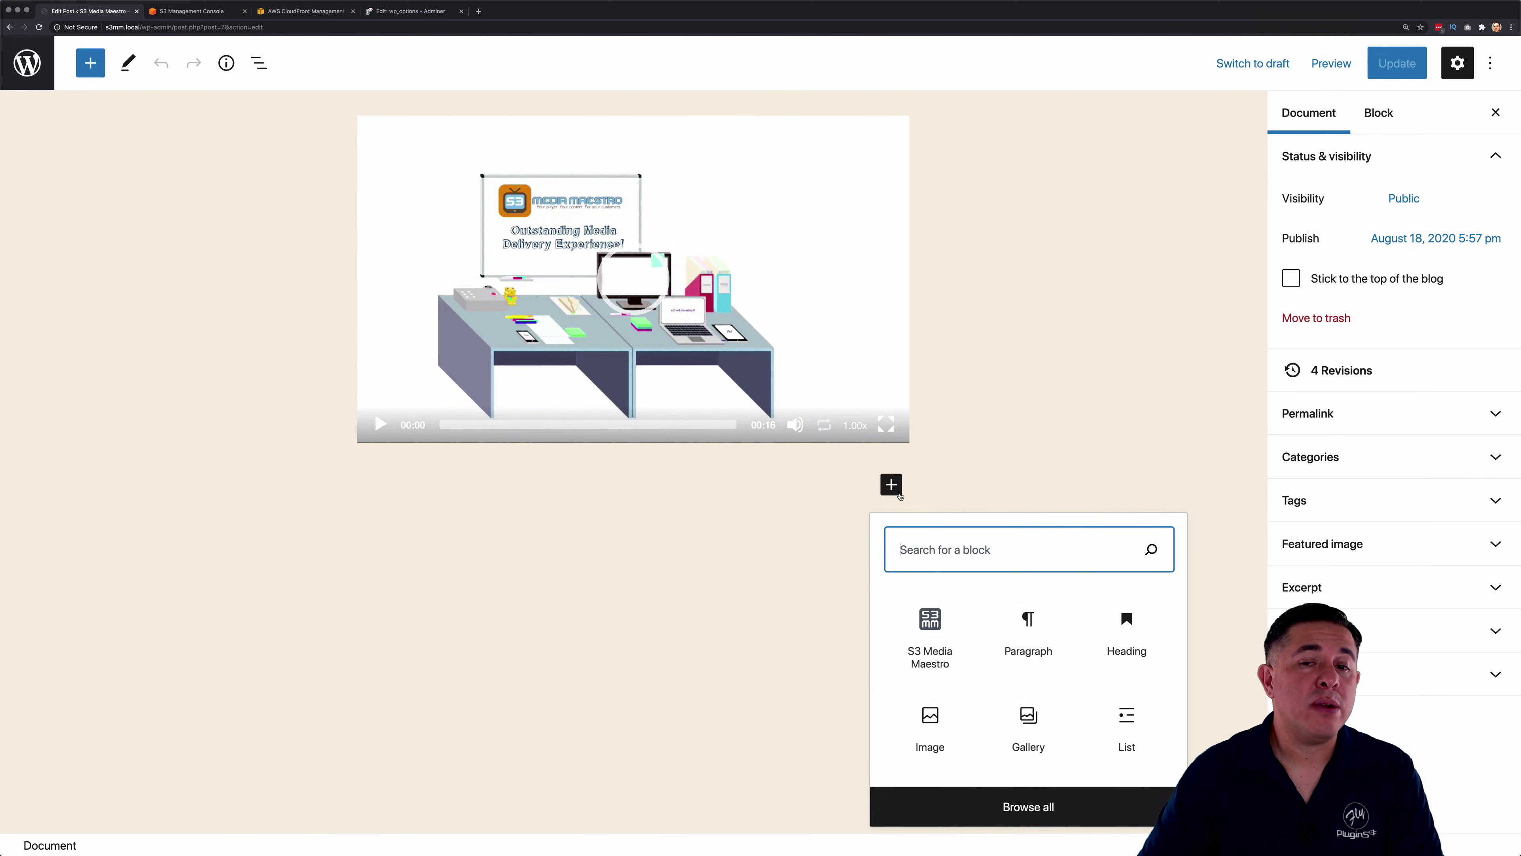
click(931, 623)
click(495, 567)
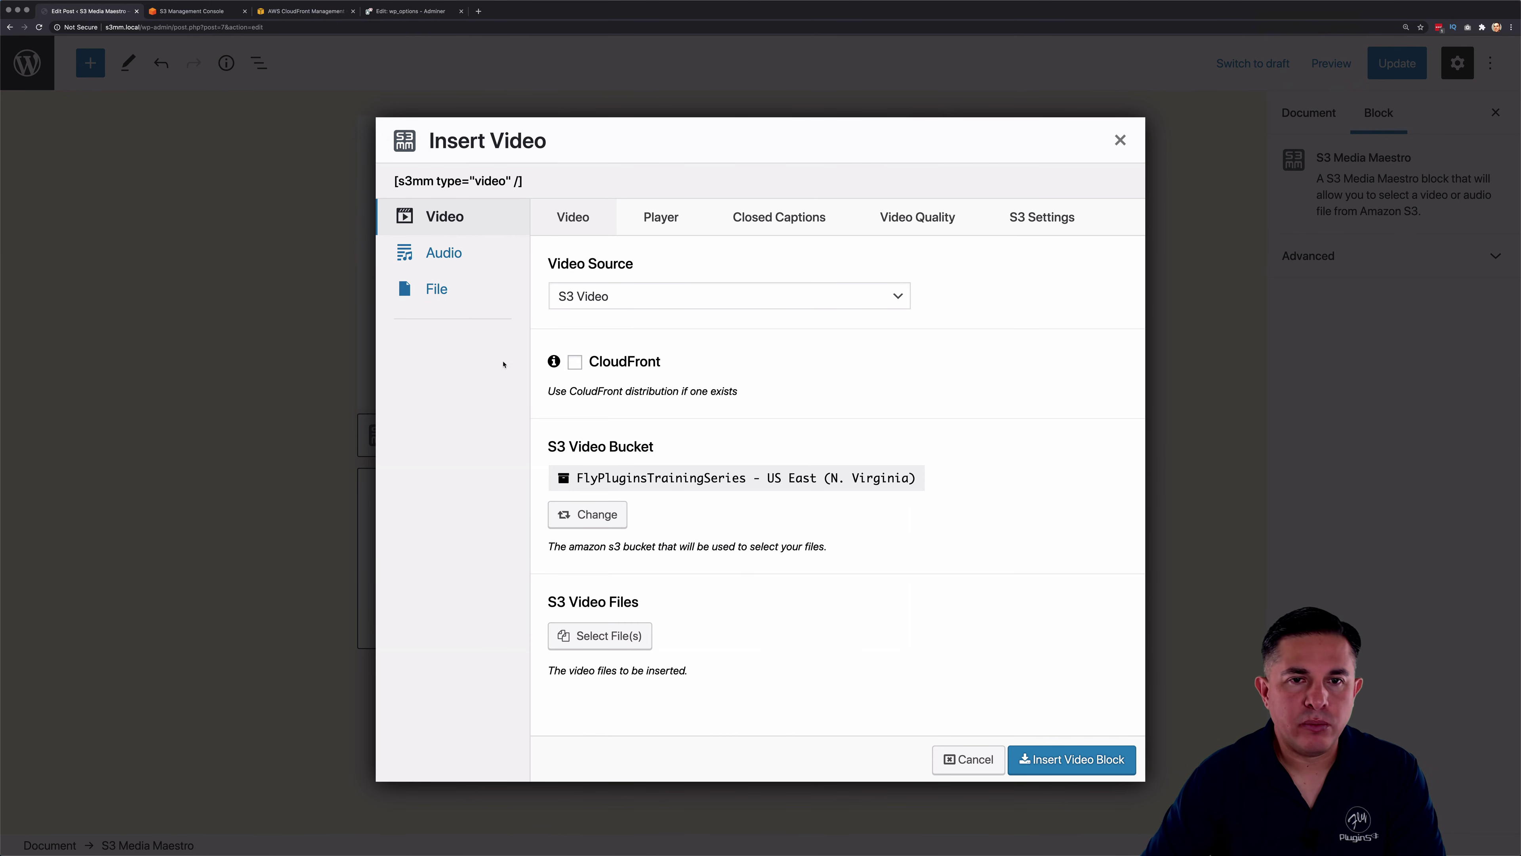
click(689, 296)
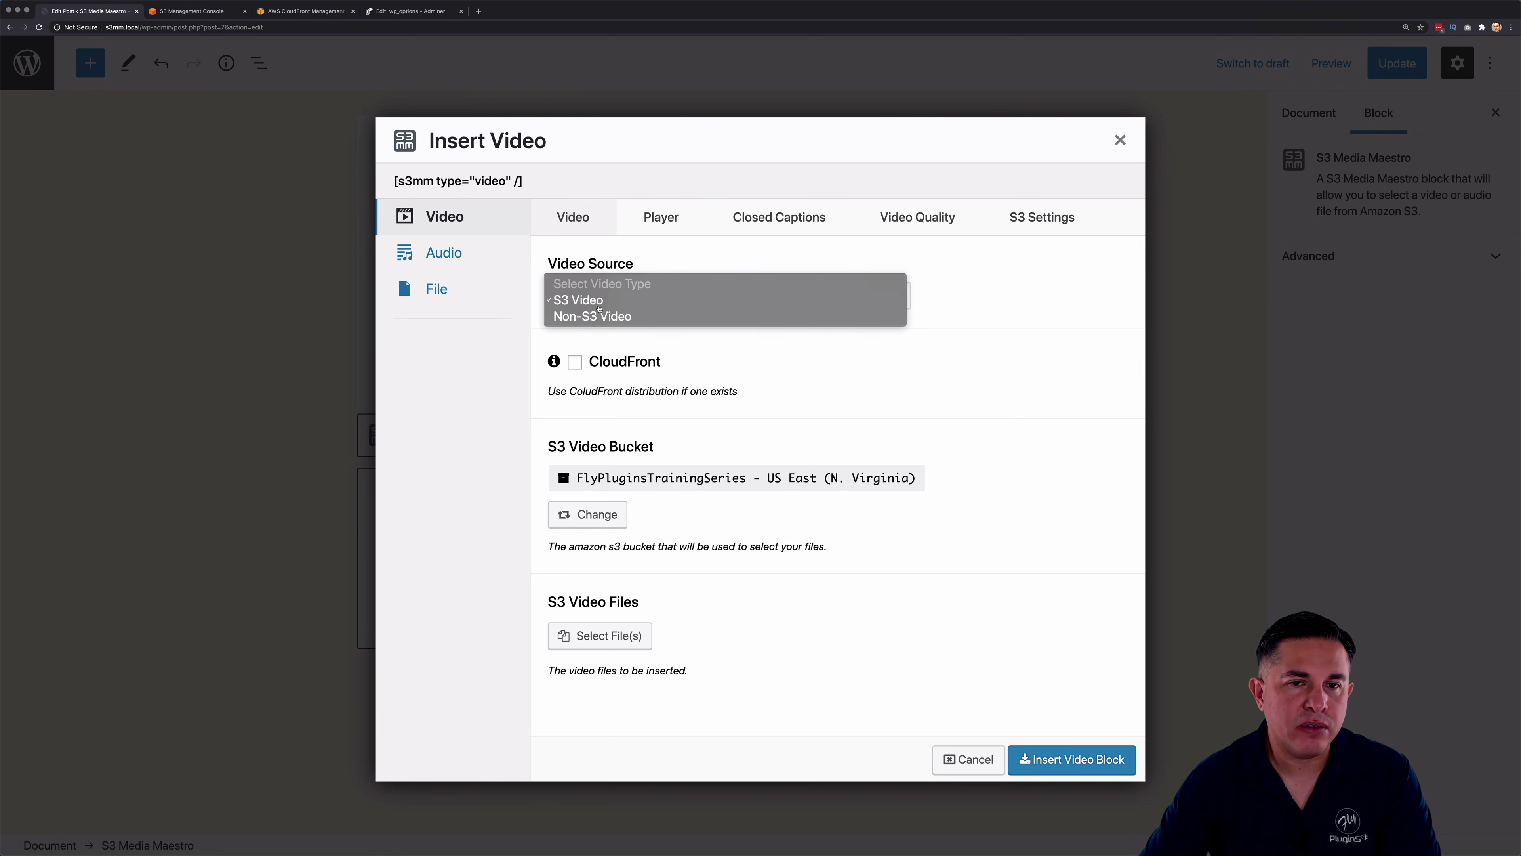
click(960, 345)
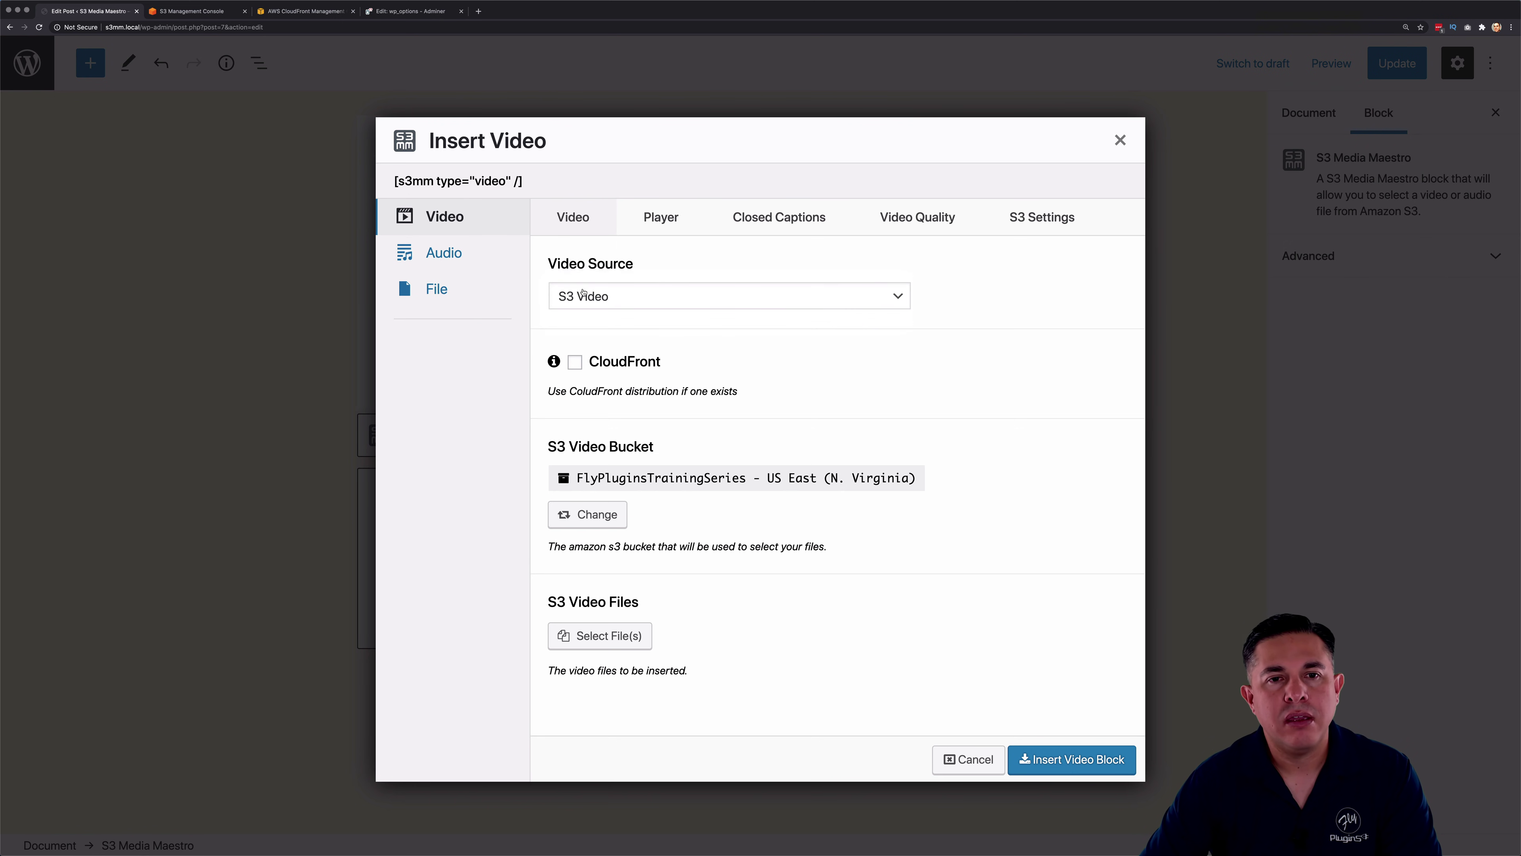
click(604, 297)
click(723, 345)
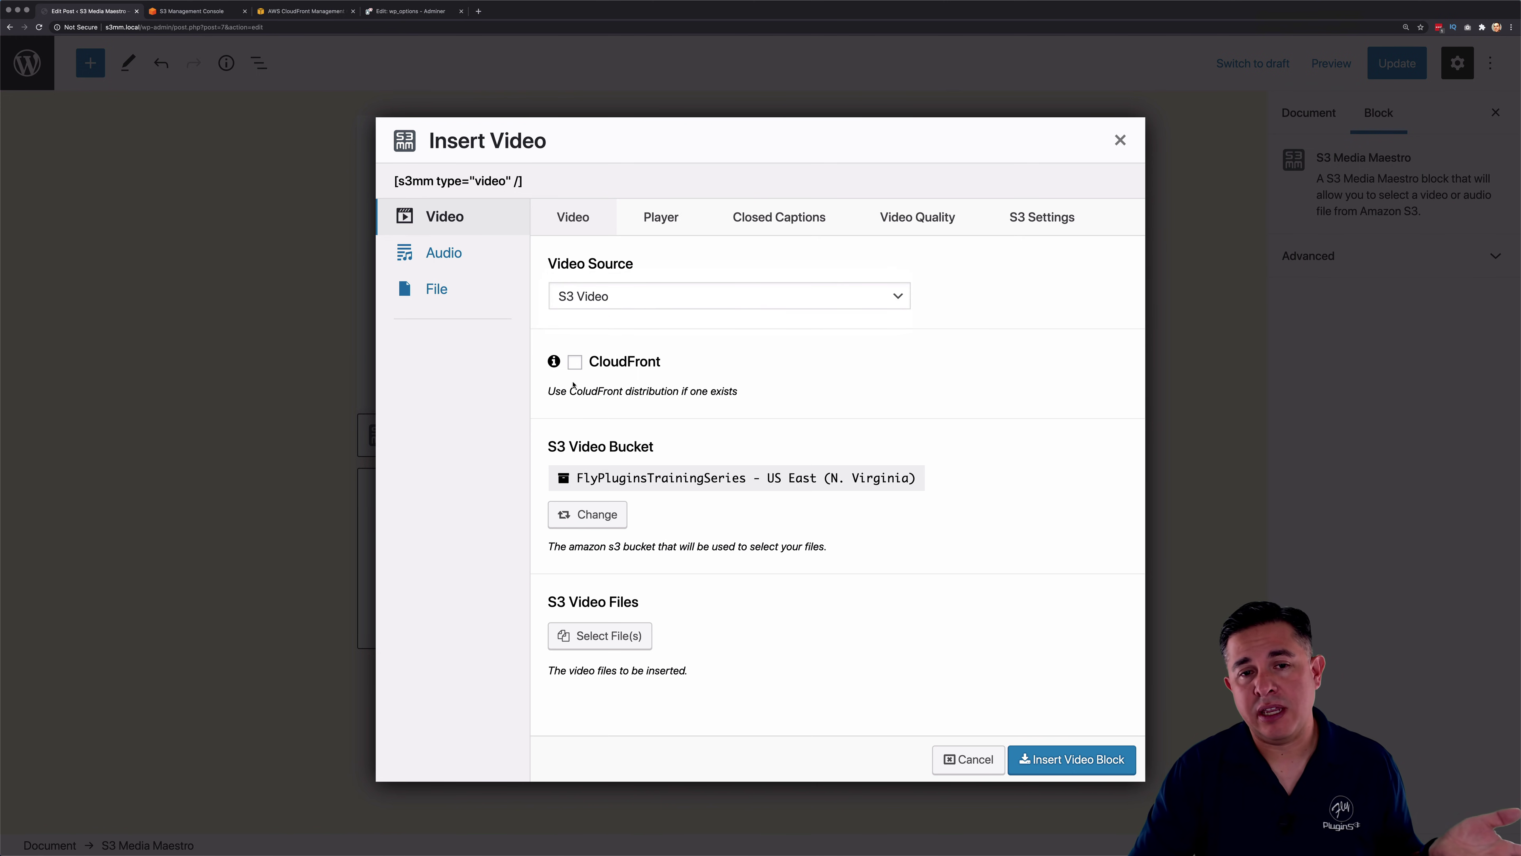
click(575, 362)
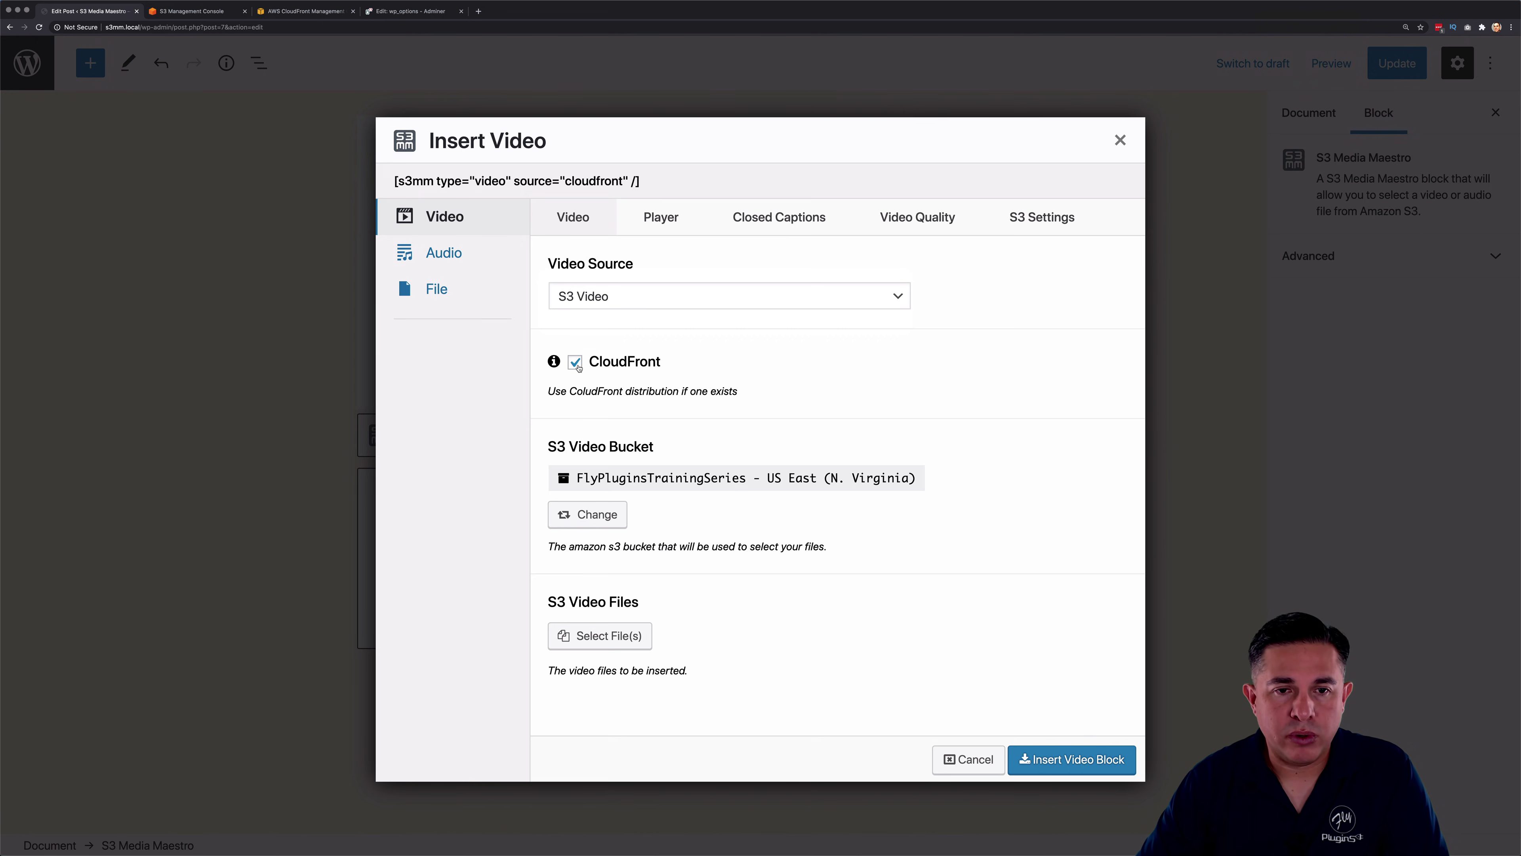
Switch the bucket to flytestbucket and select S3MediaMaestro.mp4 as the video file
click(593, 514)
scroll(624, 570, down, 1)
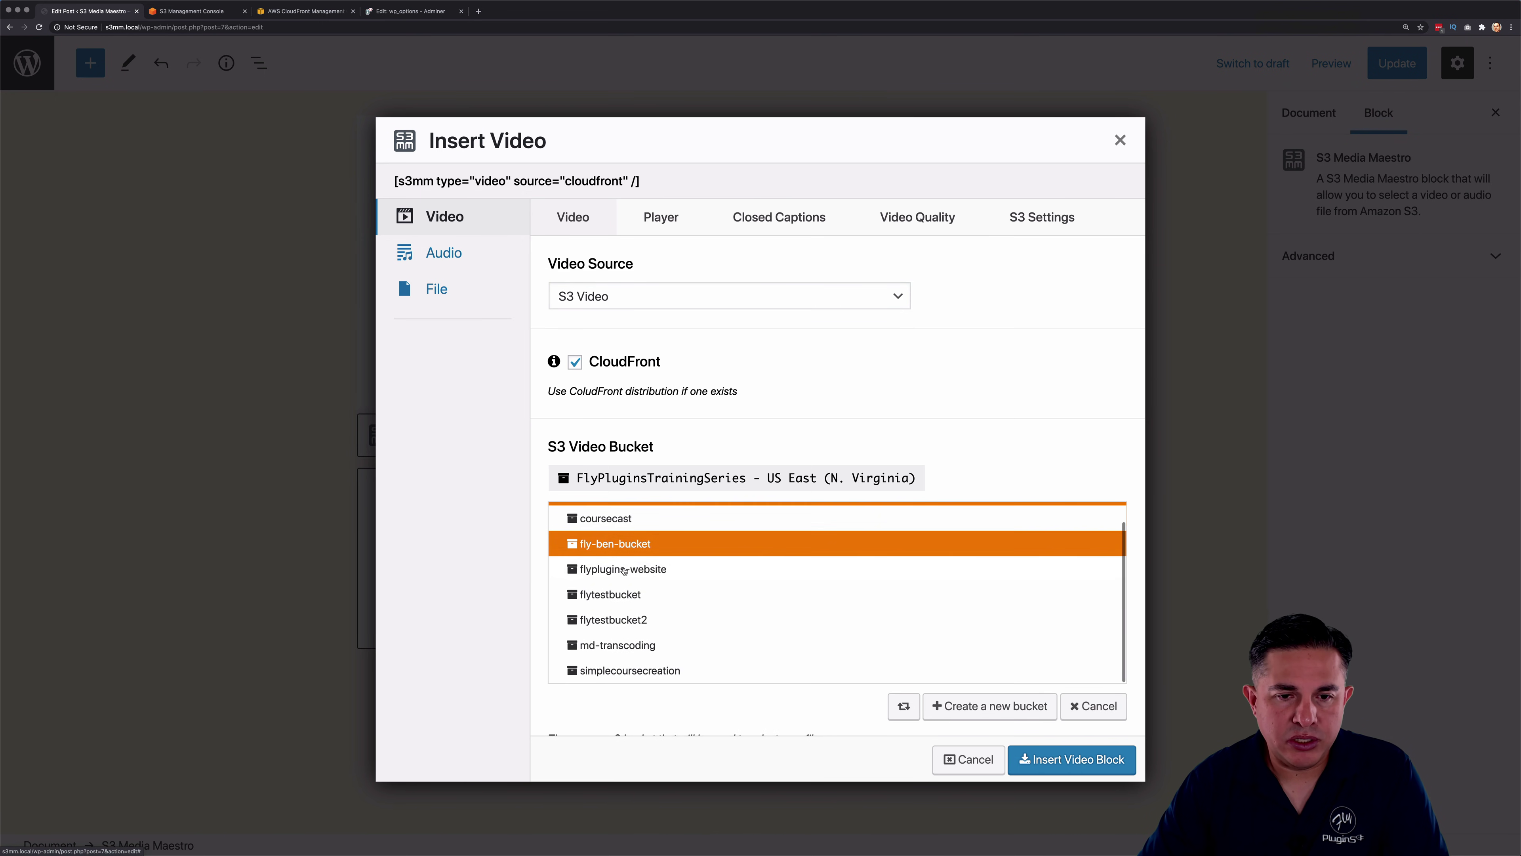
click(623, 593)
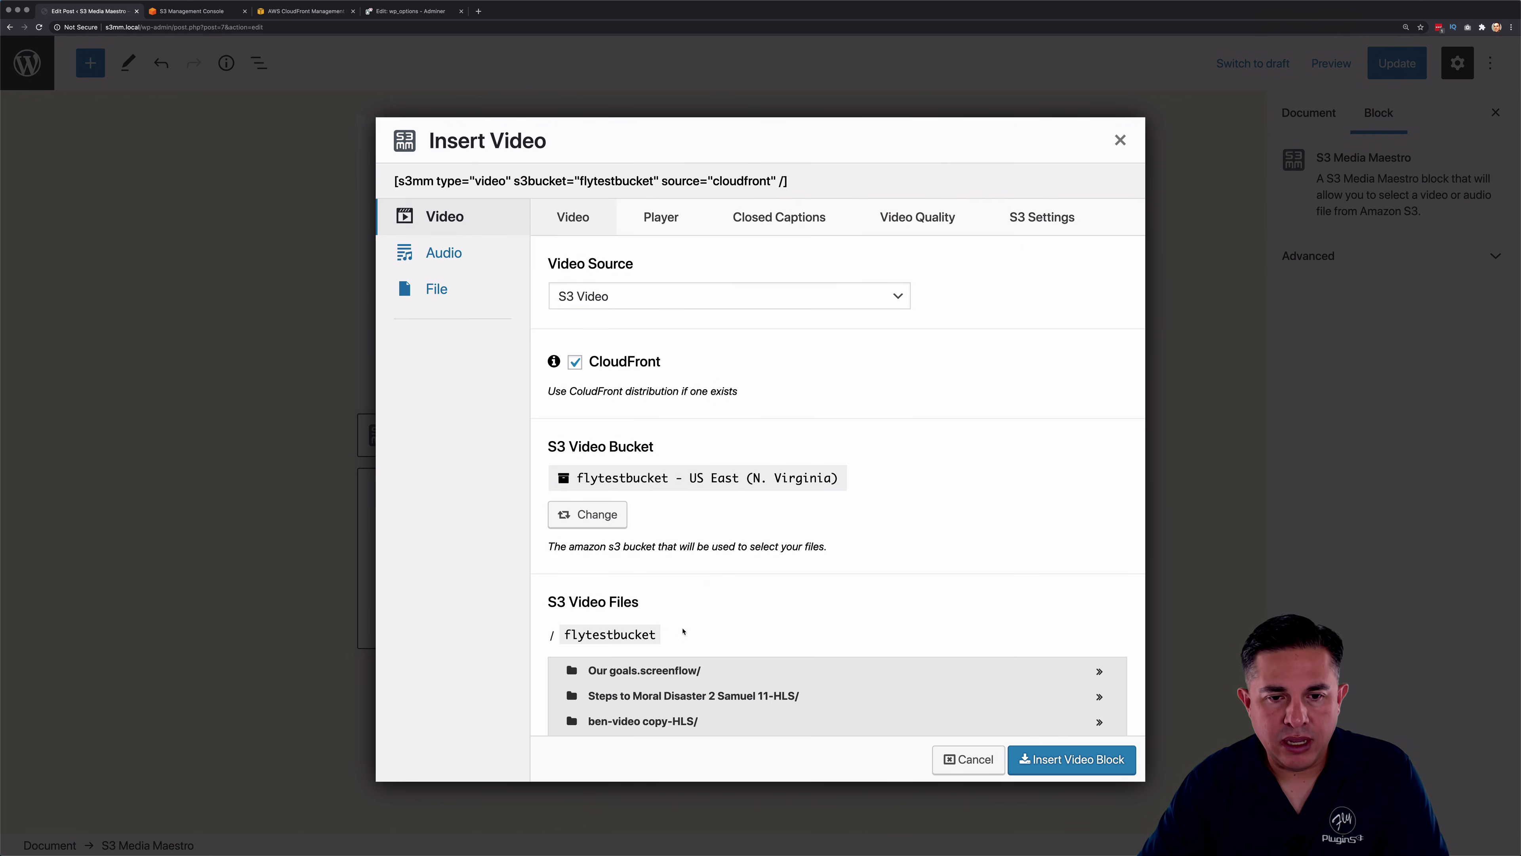
scroll(695, 593, down, 1)
scroll(679, 675, down, 3)
scroll(678, 684, down, 3)
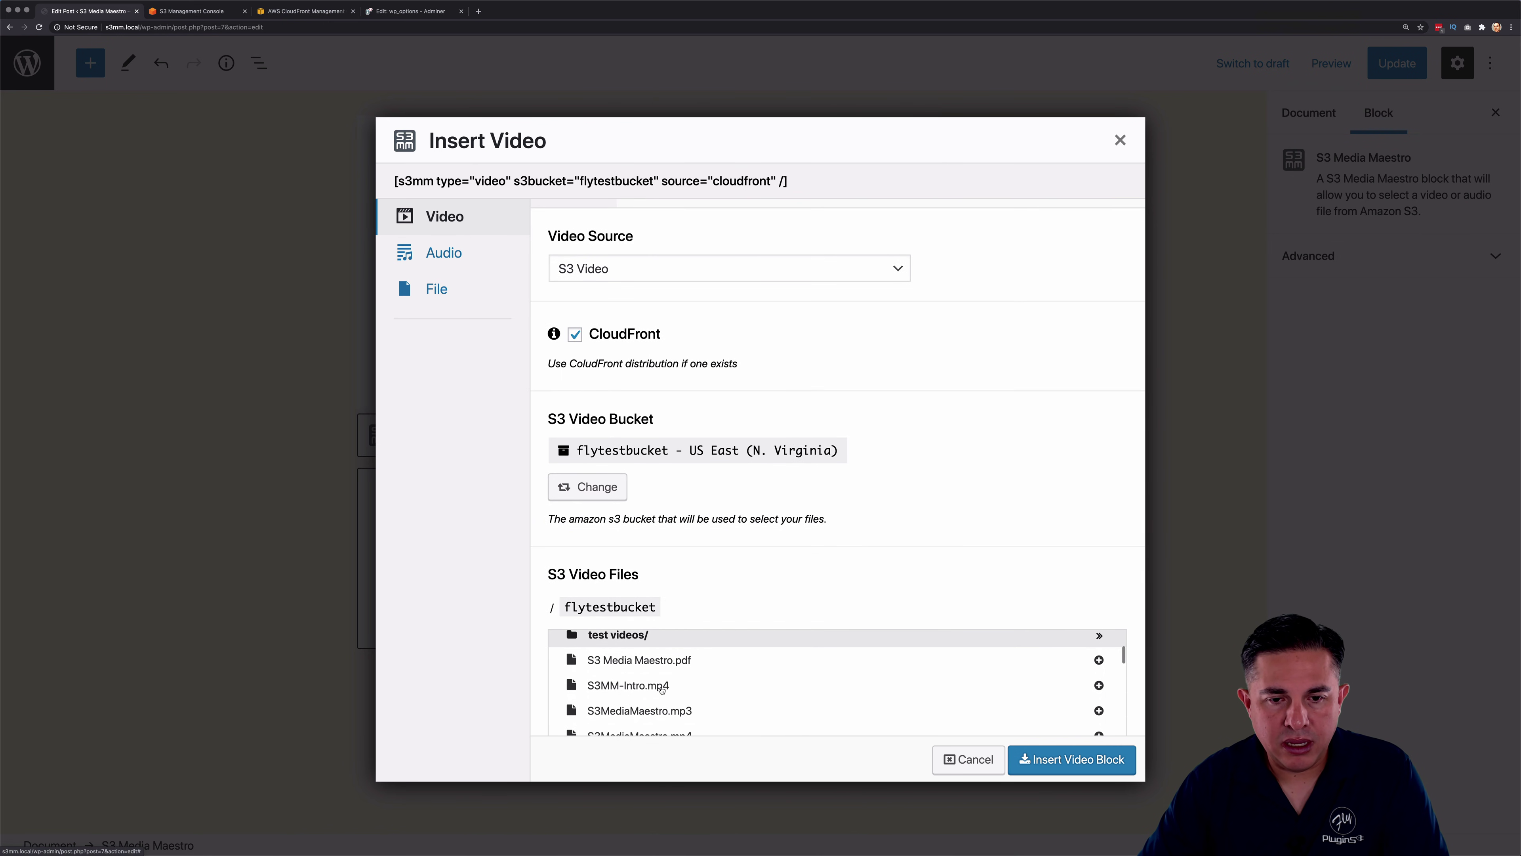
click(857, 695)
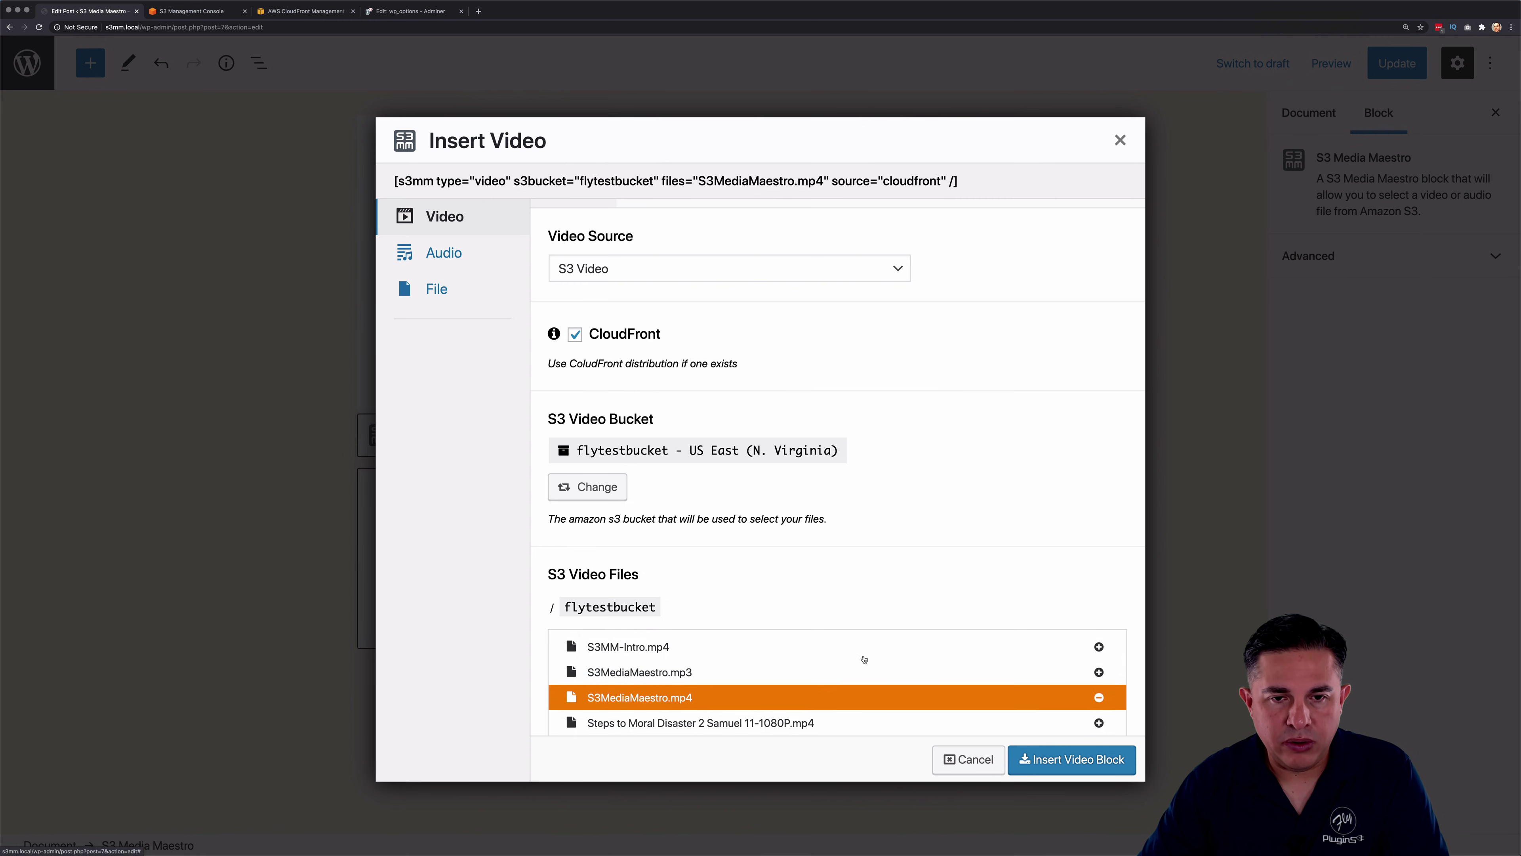
Insert the CloudFront S3MediaMaestro.mp4 video block into the post below the existing video
click(1039, 767)
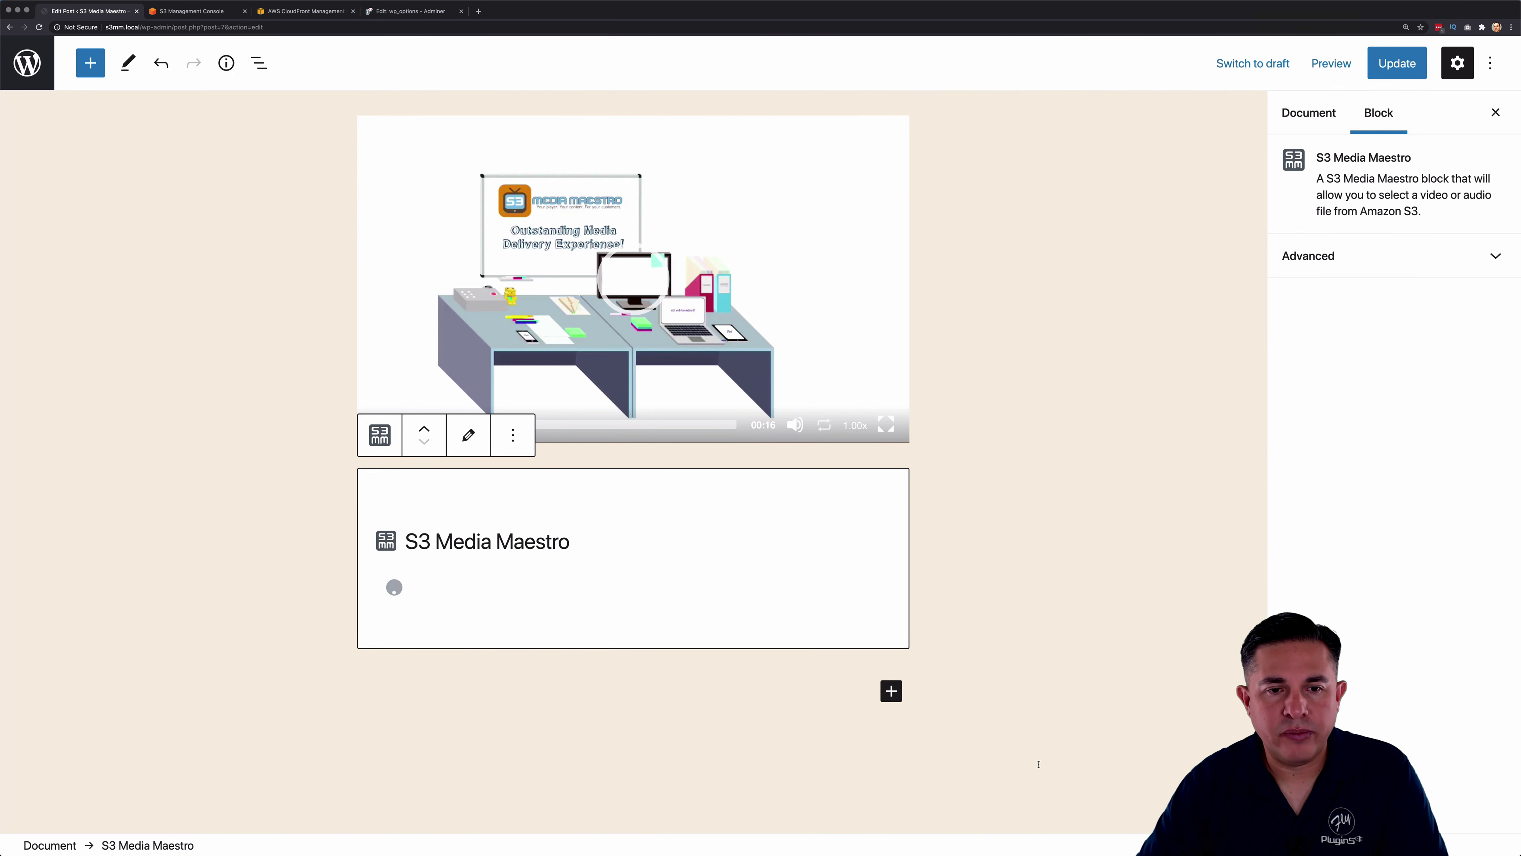